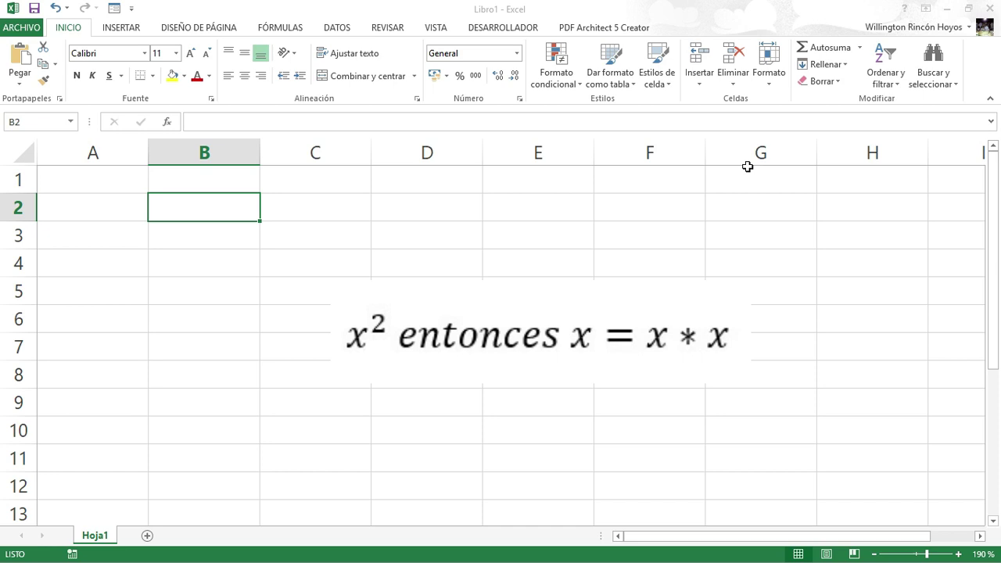
Enter the label x in B3 and the value 10 in C3
key(Return)
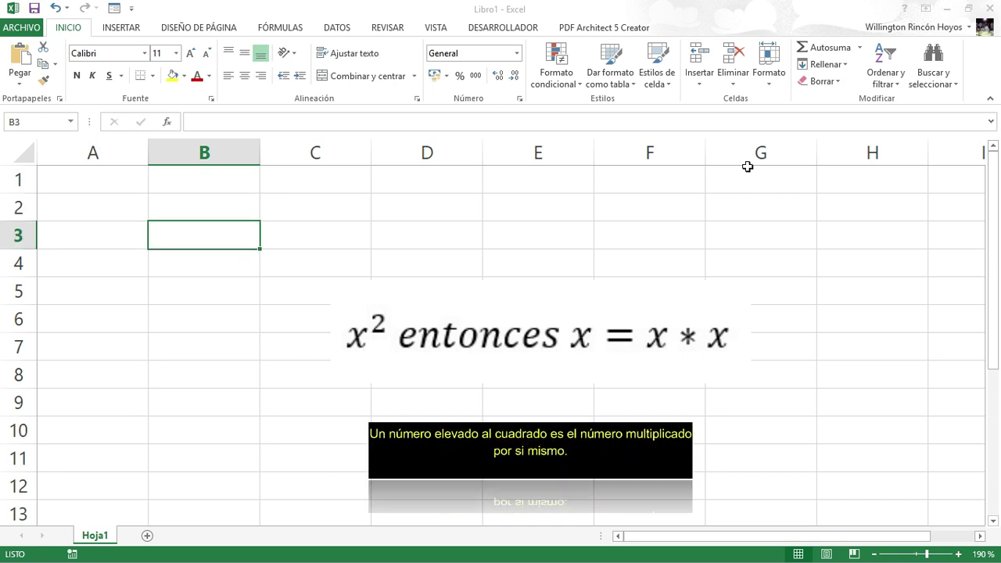
text(x)
key(Tab)
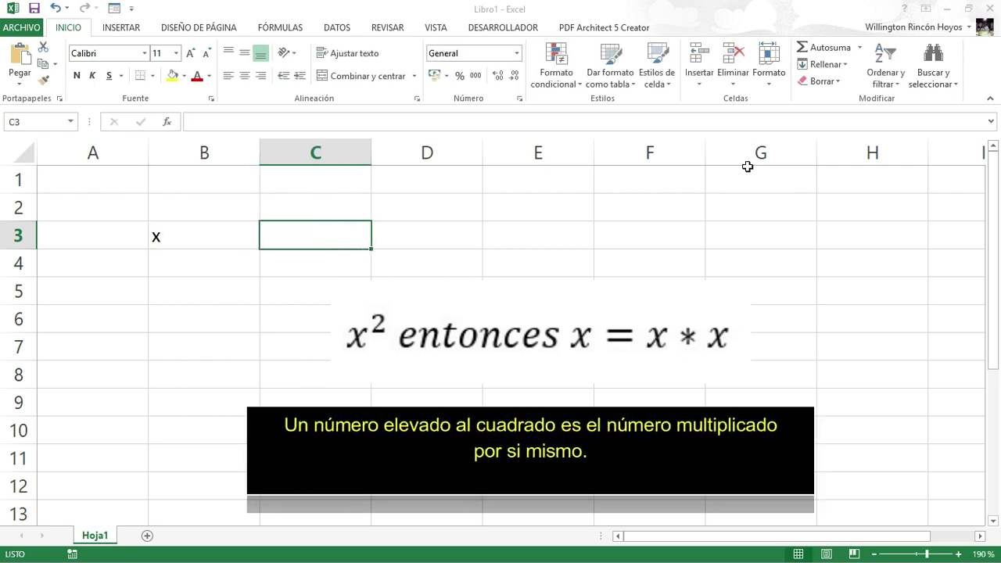
text(10)
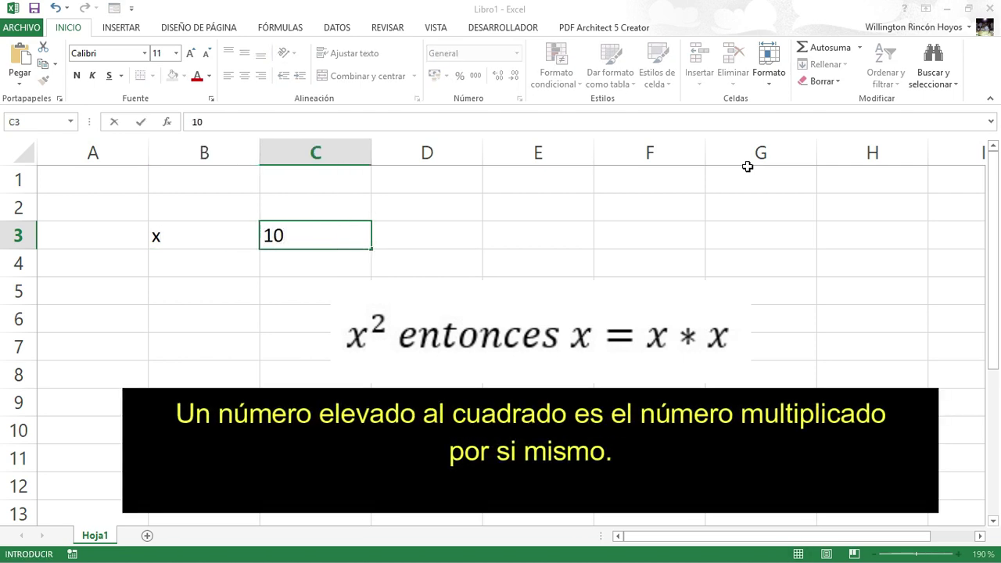
key(Tab)
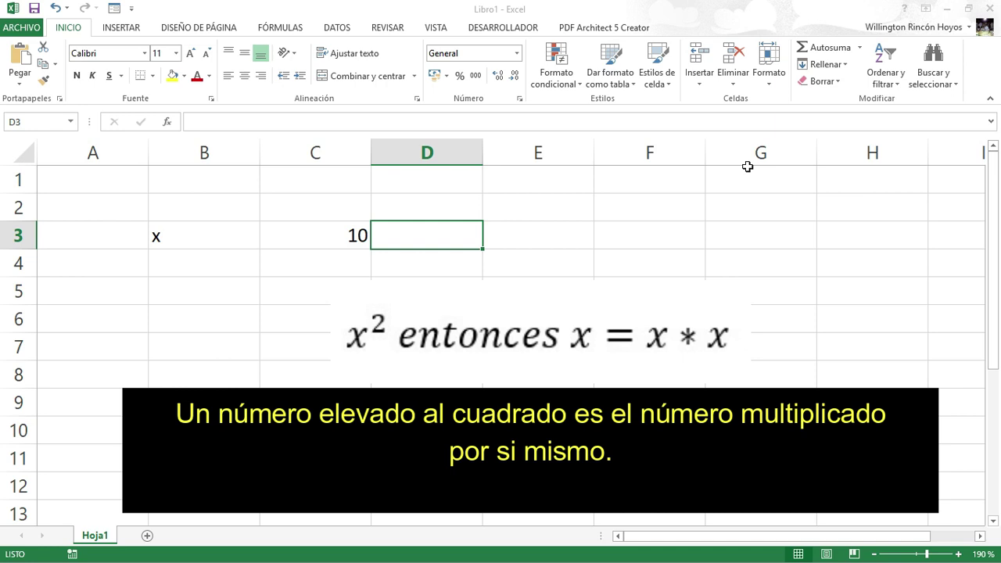
Make D3 square C3 with =C3*C3, showing 100
text(=)
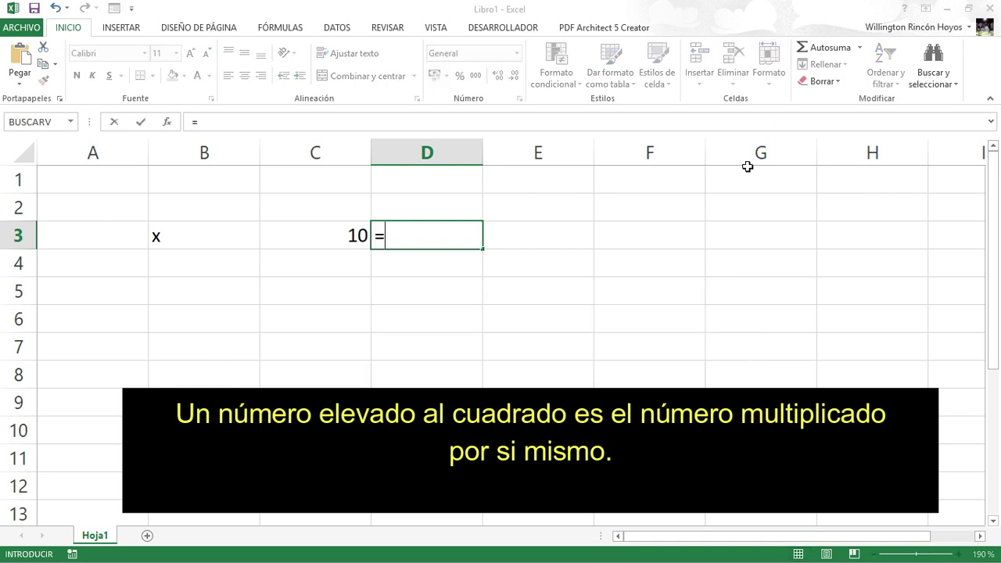
click(316, 238)
text(*)
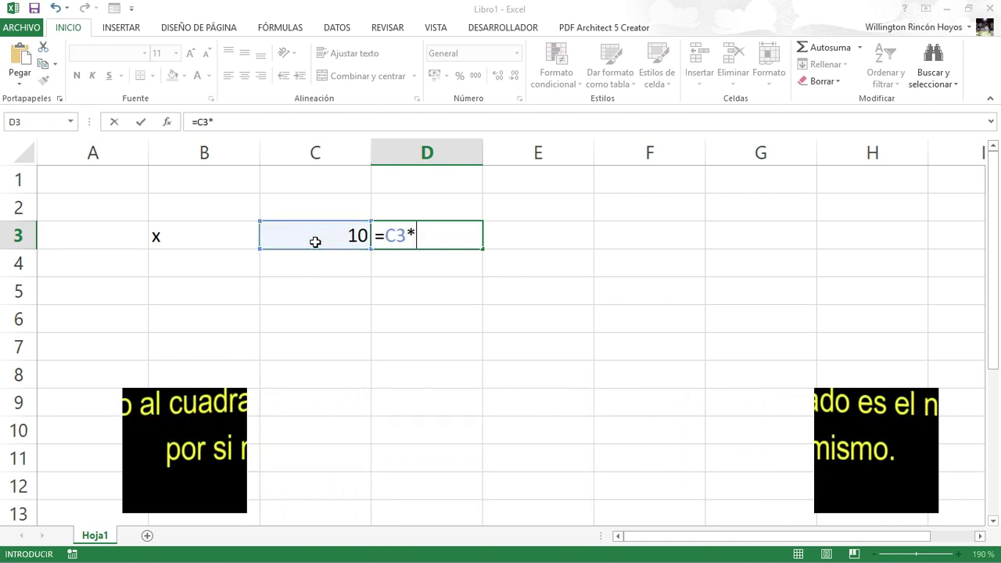
click(316, 242)
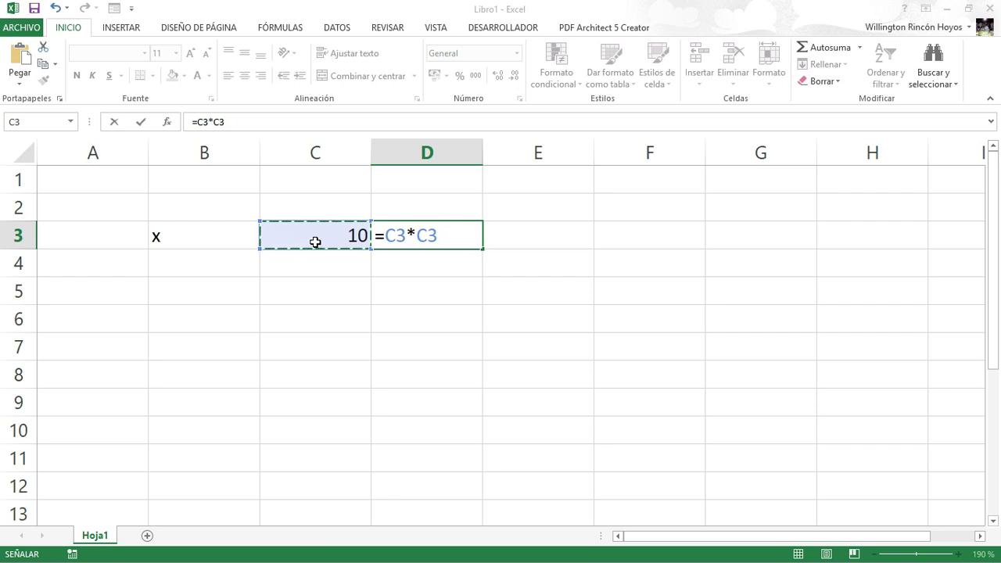
key(Return)
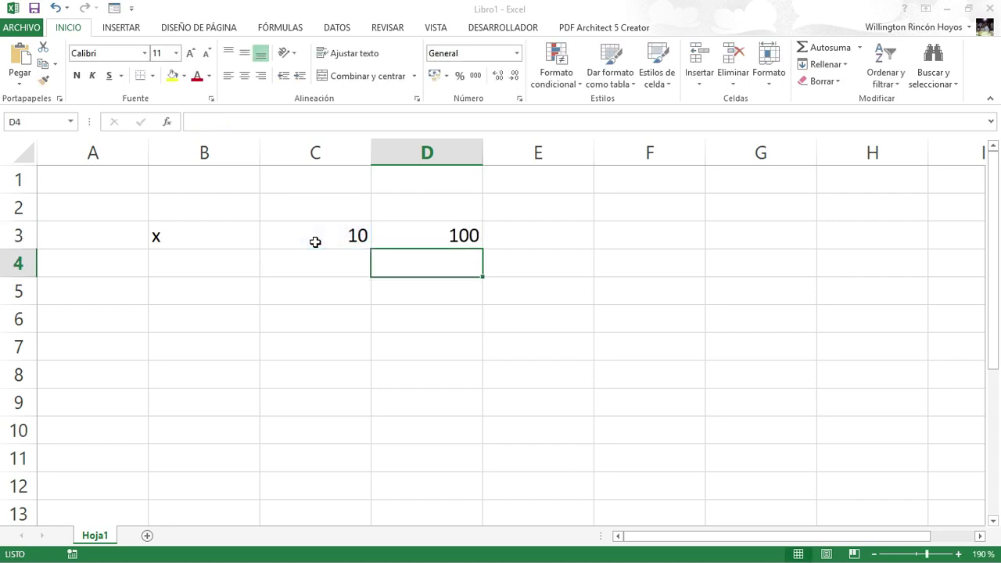
Change C3 to 20, then to 85, to watch D3's square update
click(315, 243)
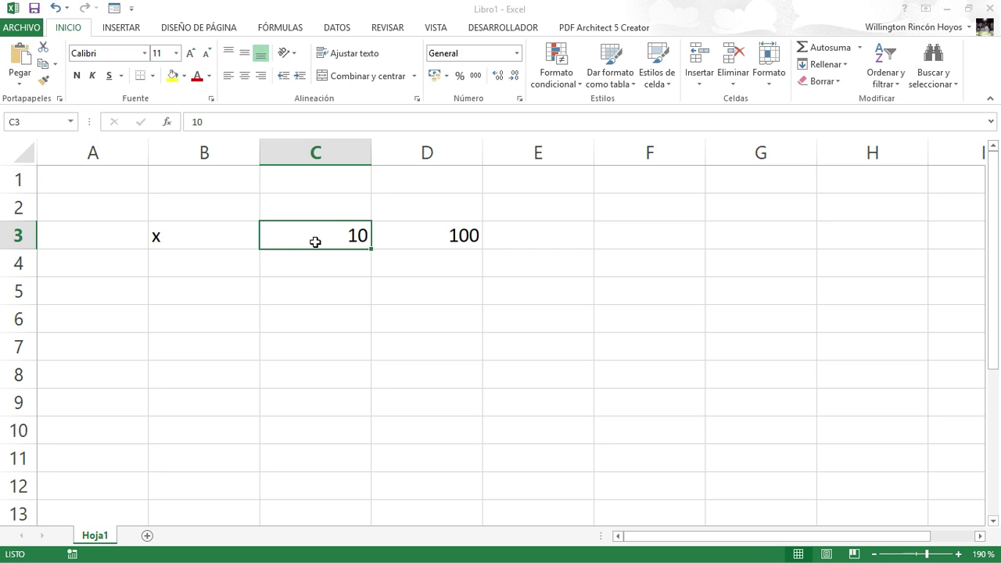
text(20)
key(Return)
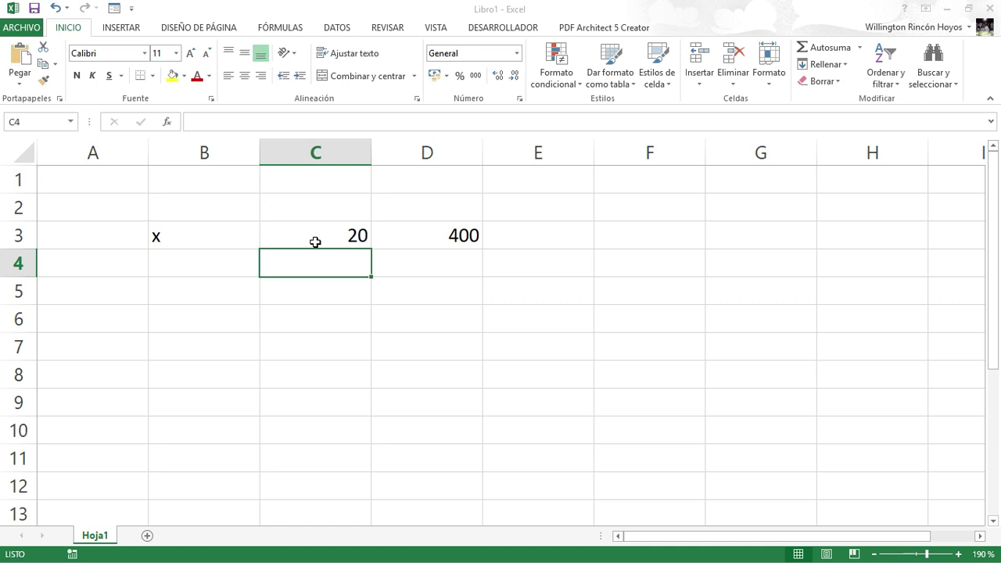
click(316, 242)
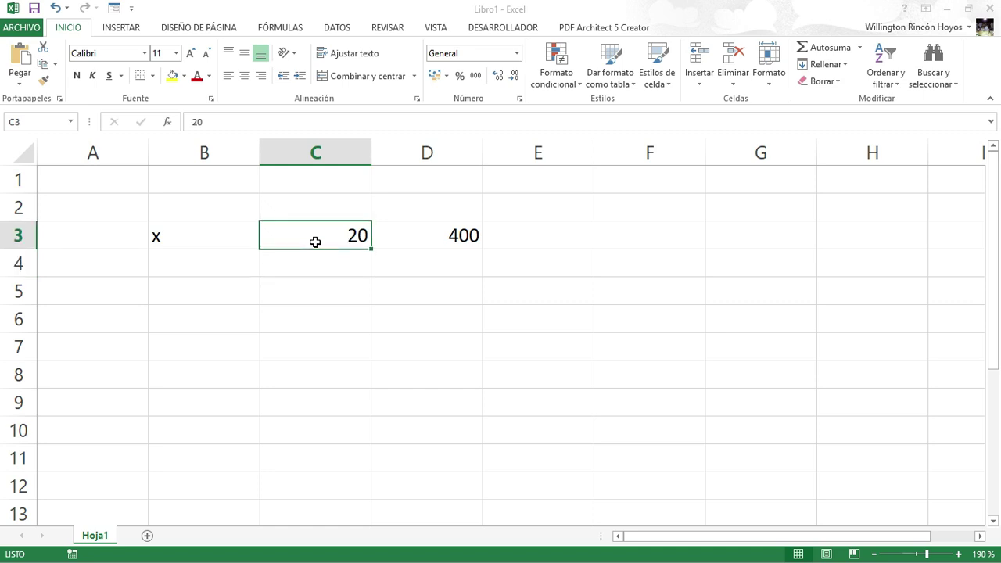
text(85)
key(Return)
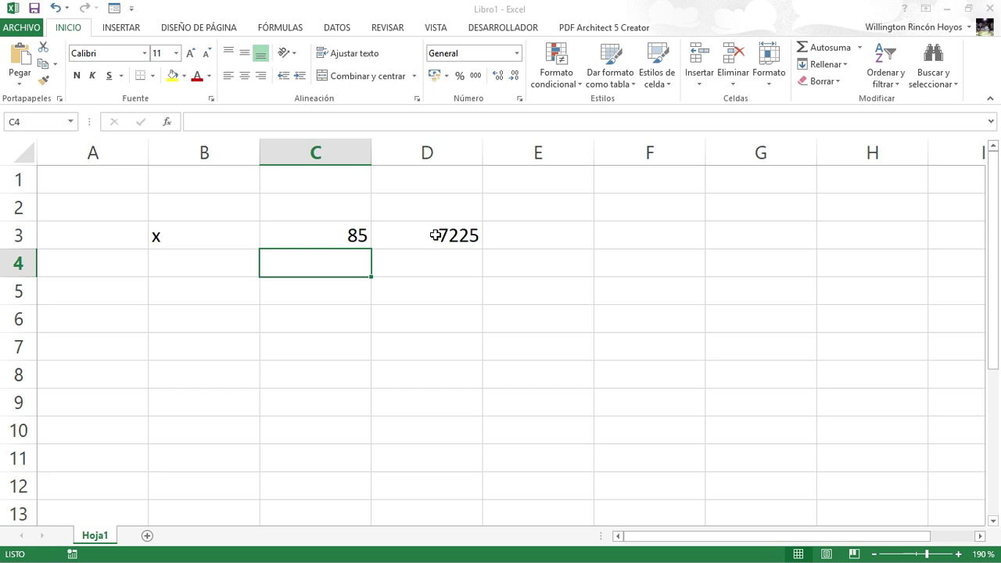
Restore C3 to 10 and begin a =2* formula in D4
key(Up)
text(10)
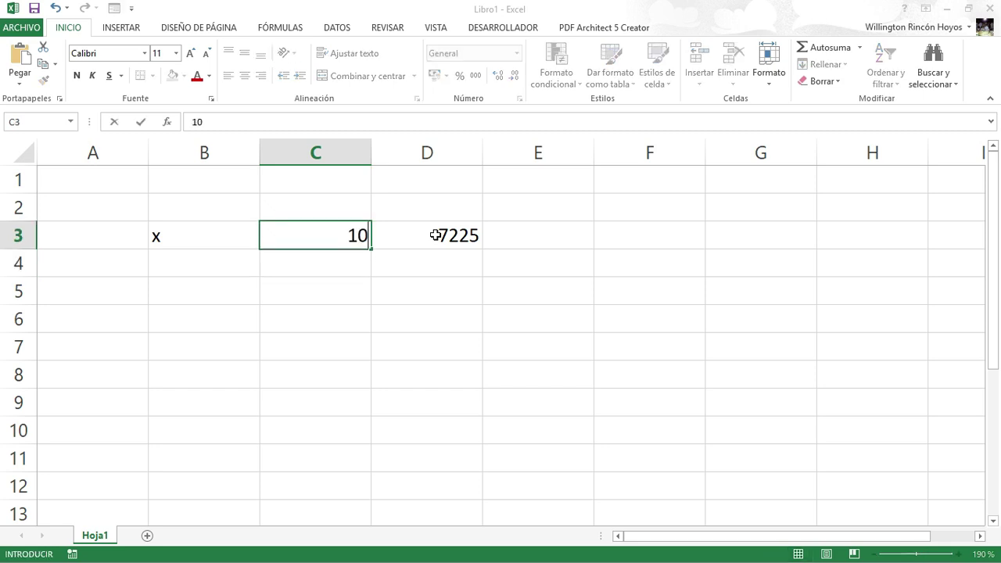
key(Return)
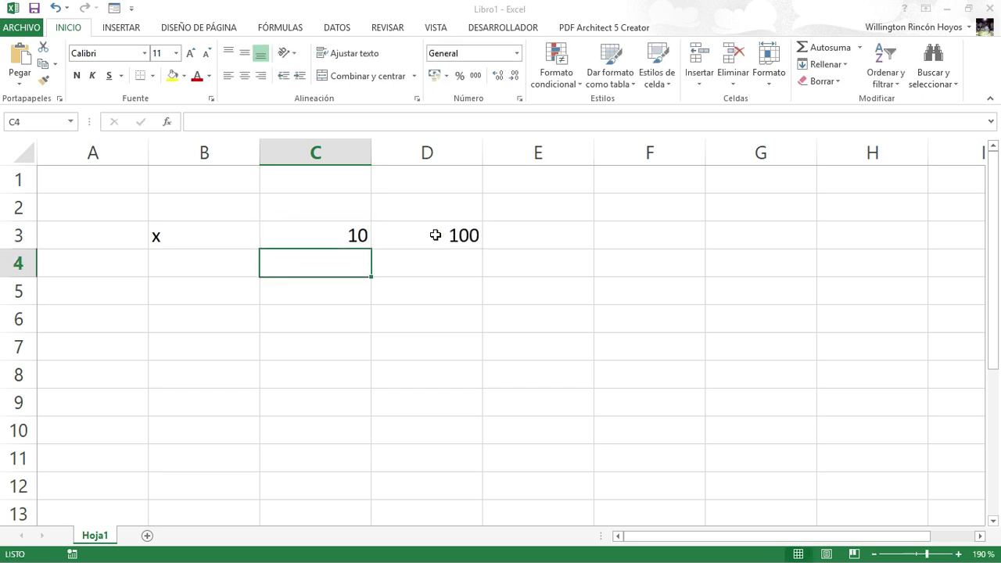
key(Right)
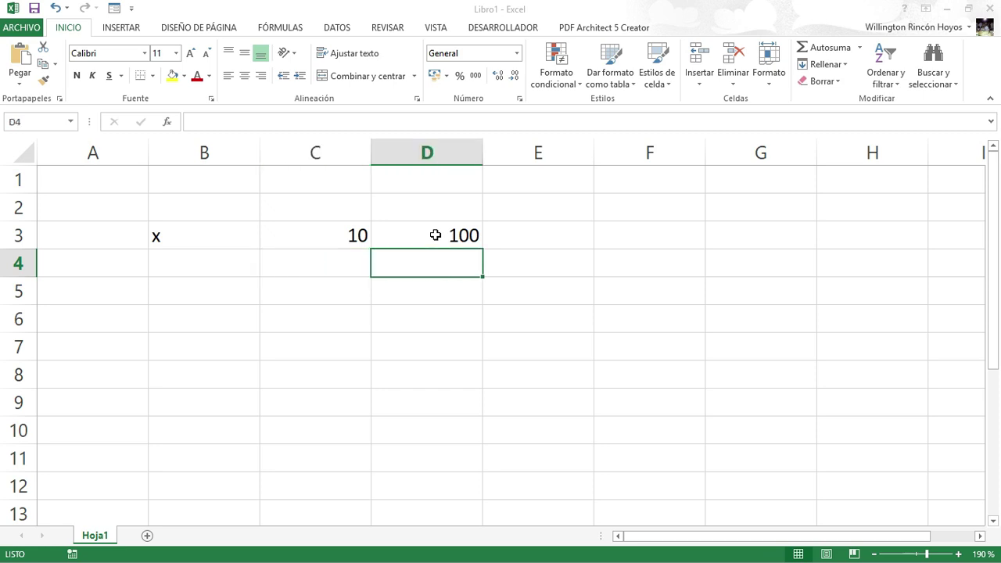
text(=2*)
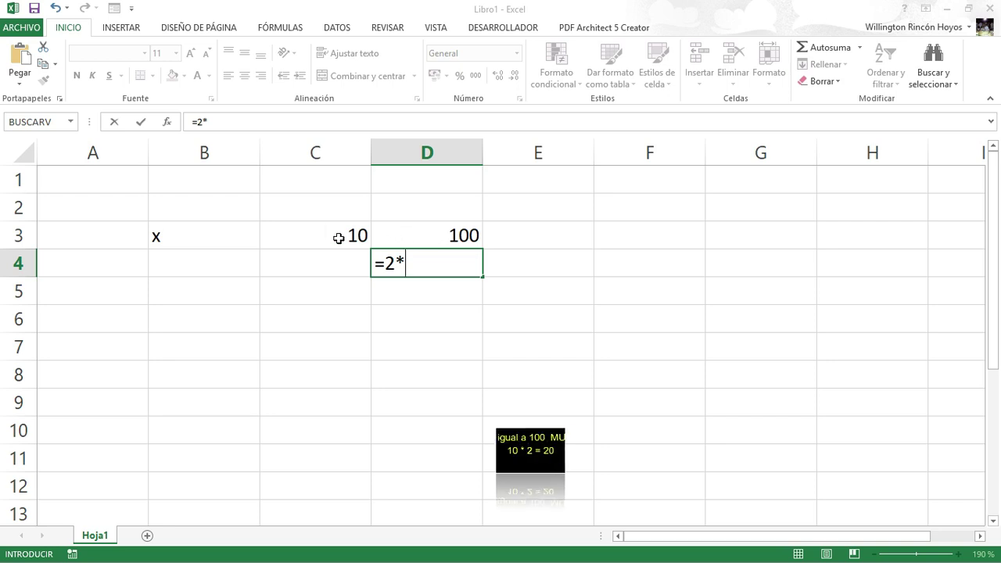
Complete D4 as =2*C3 so it shows 20
click(338, 238)
key(Return)
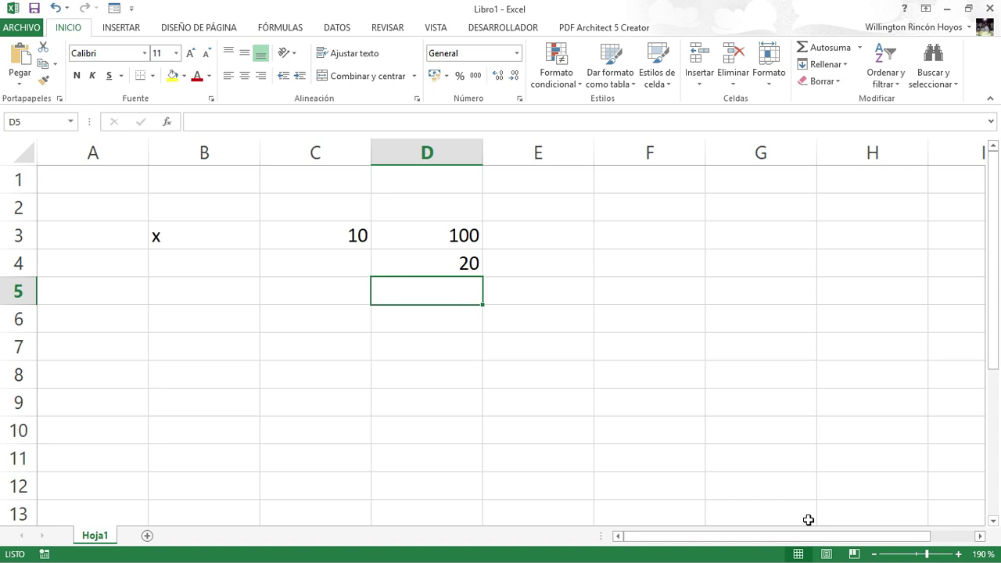
key(Left)
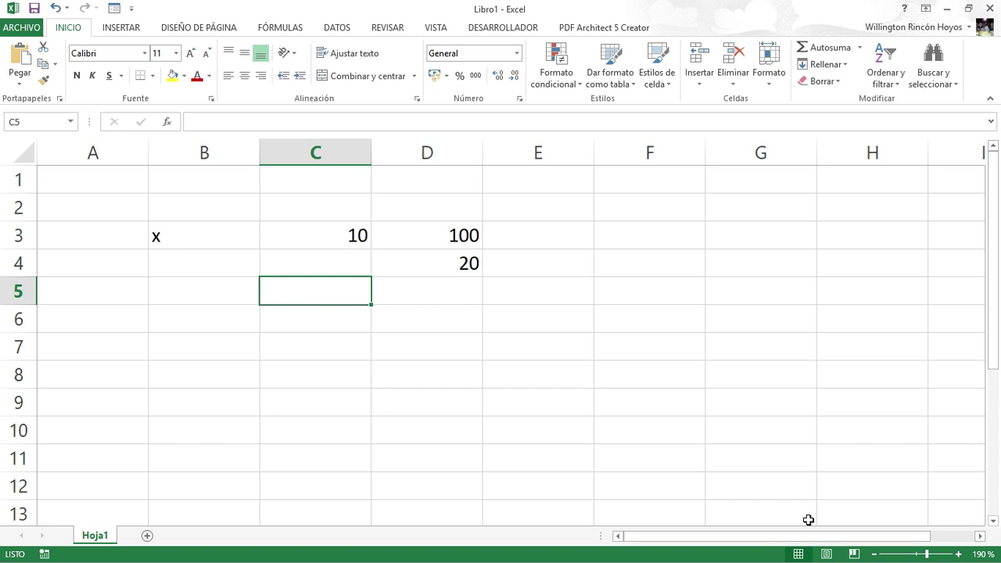
Enter 10 in C5, then undo it
text(10)
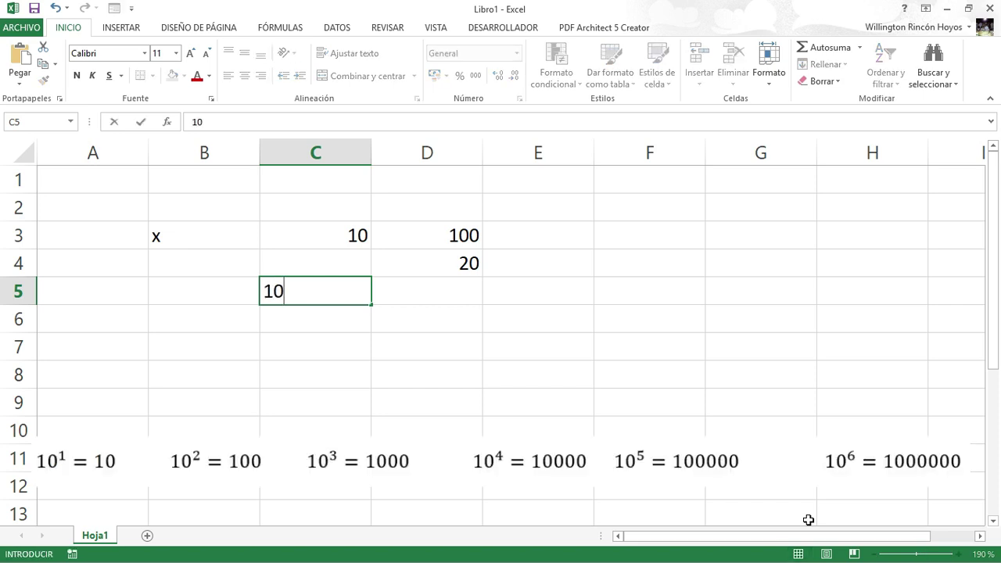
key(Return)
key(ctrl+z)
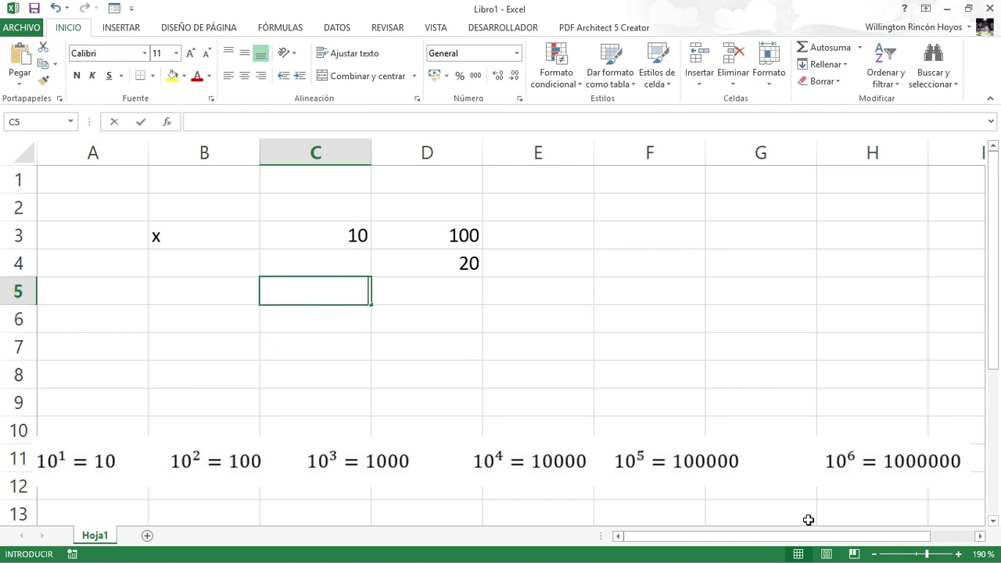
Enter =C3*C3*C3*C3 in D5 to get the fourth power, 10000
key(Right)
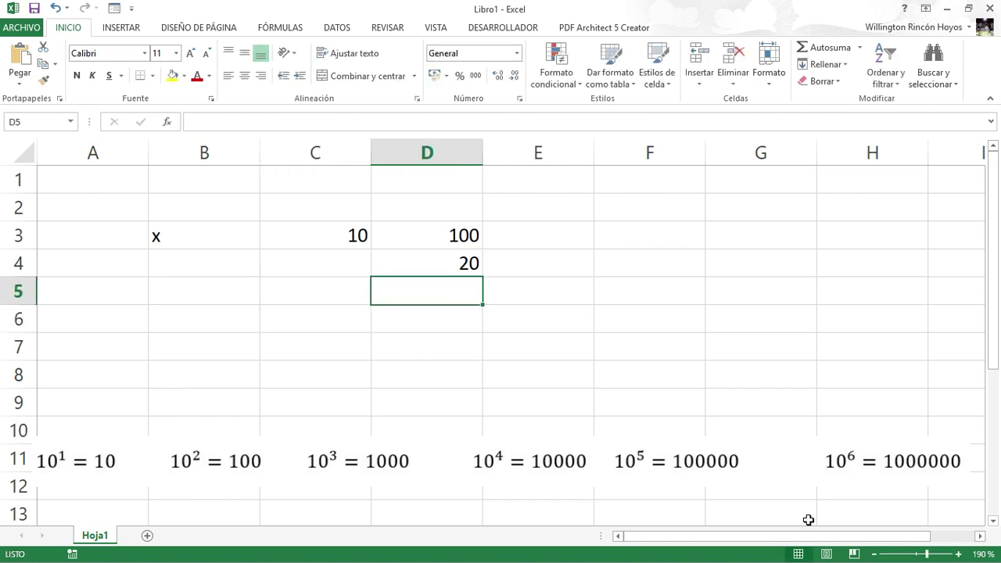
text(=)
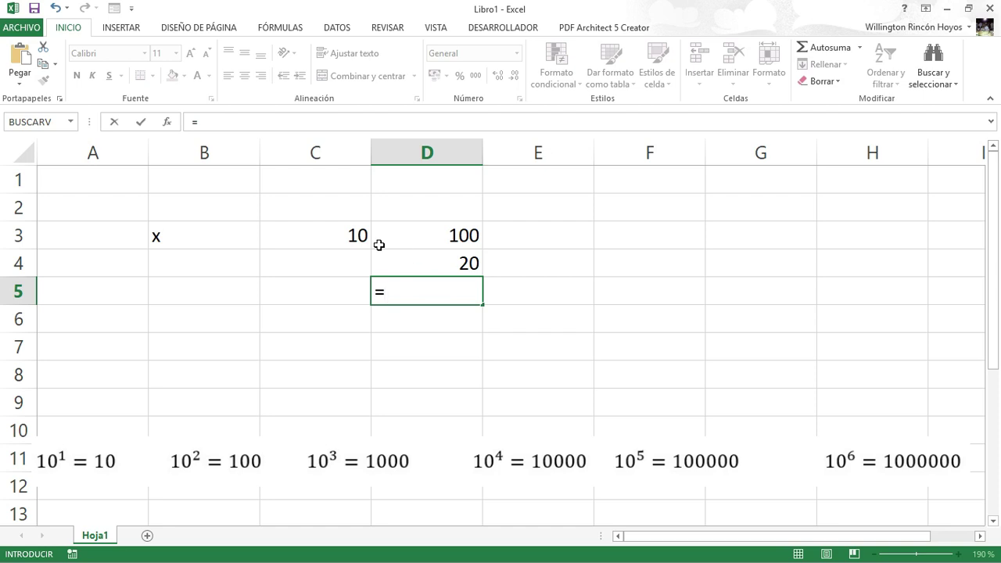
click(352, 238)
text(*)
click(352, 239)
text(*)
click(352, 238)
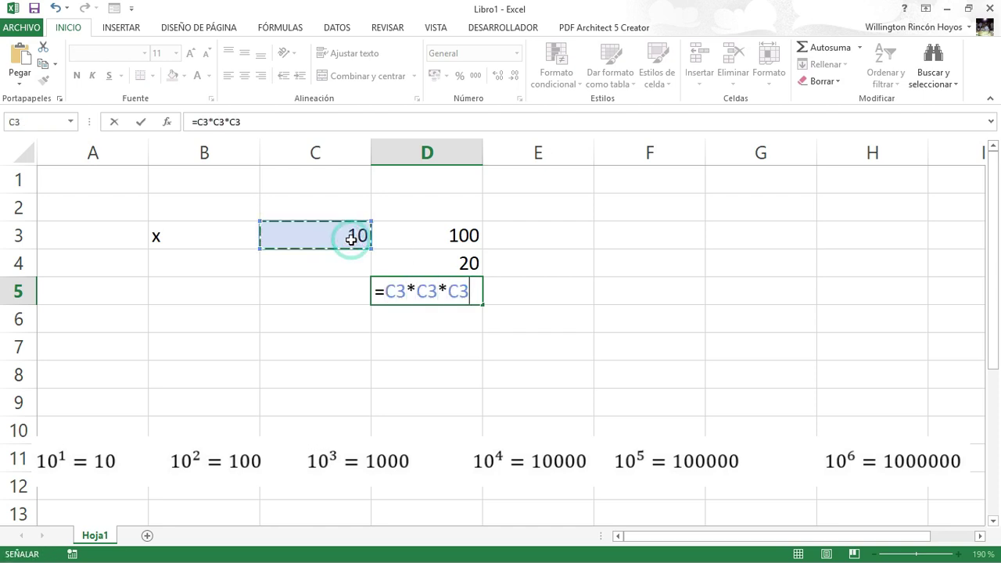
text(*)
click(352, 238)
key(Return)
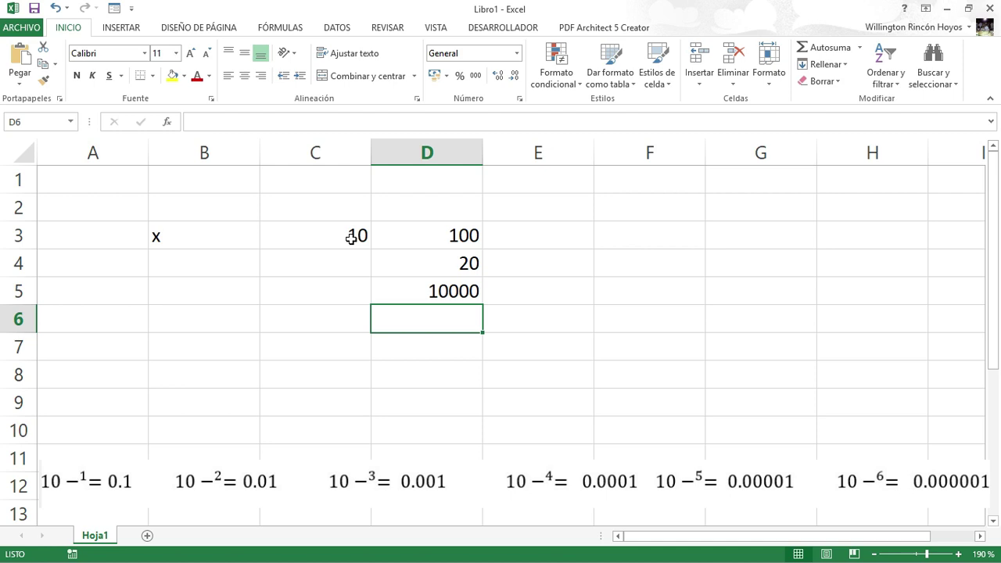
Enter =1/10 in C6 as ten to the minus one
click(317, 324)
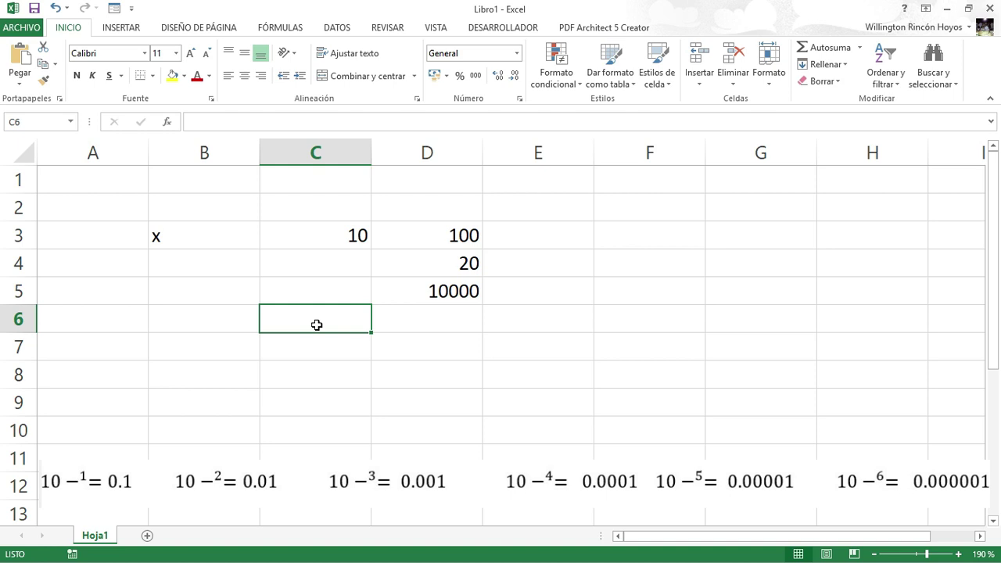
text(=)
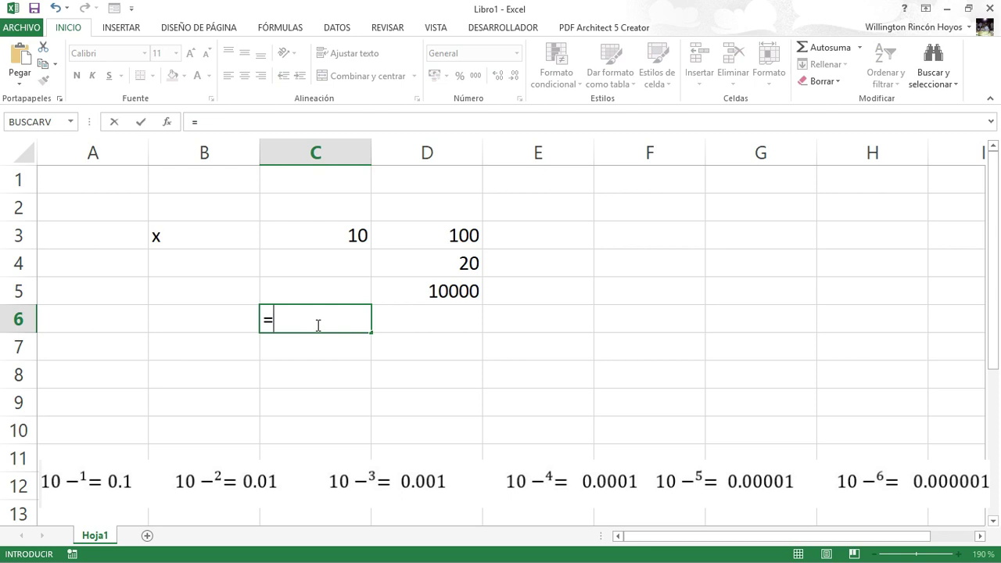
text(1/)
text(10)
key(ctrl+Return)
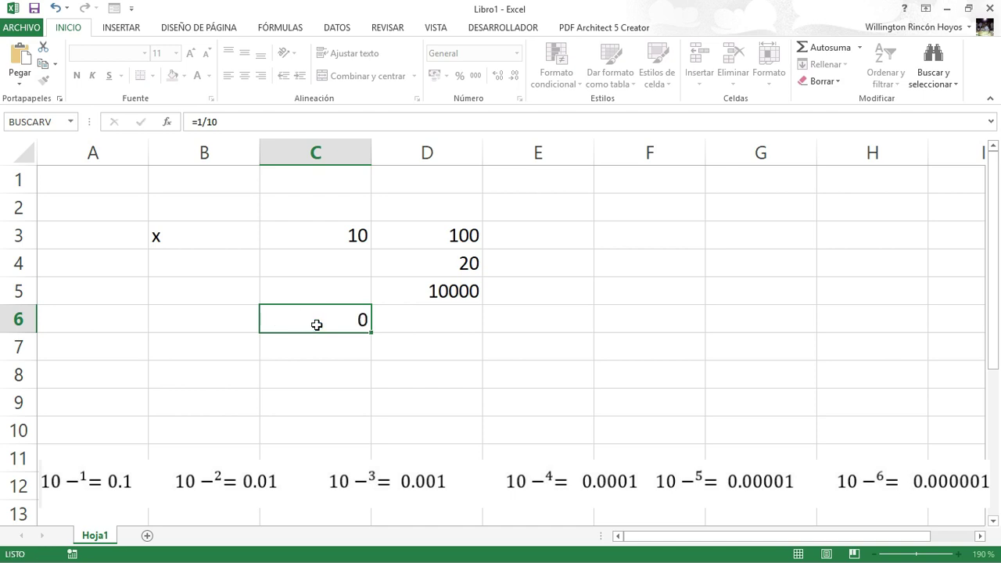
key(Return)
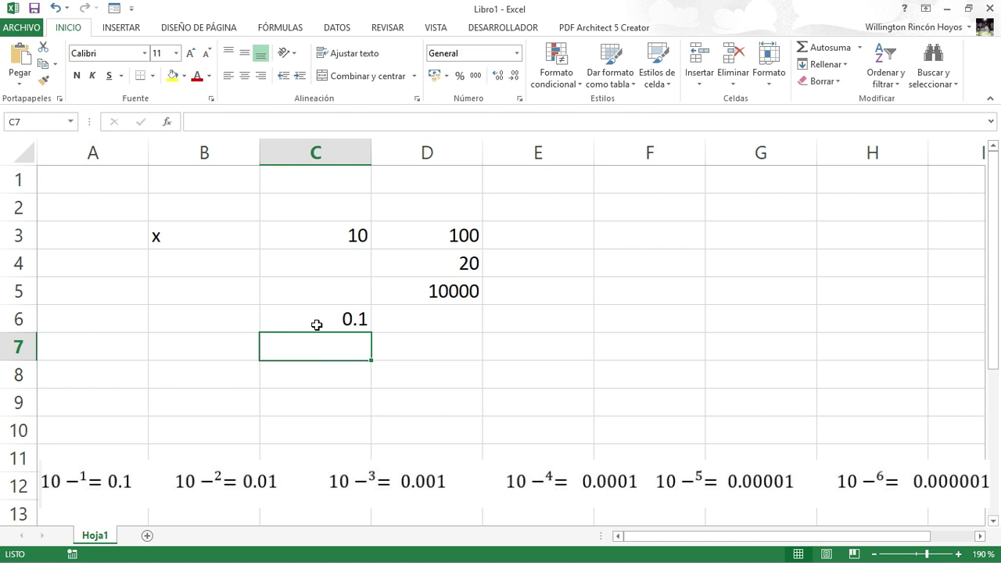
Enter =1/100 in C7 and =1/1000000 in C8
text(=)
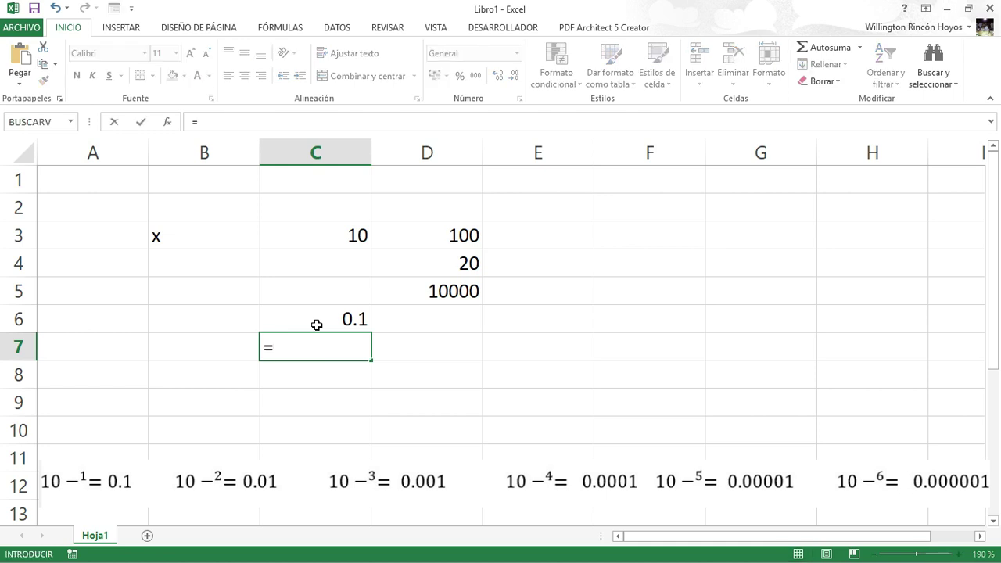
text(1)
text(/)
text(100)
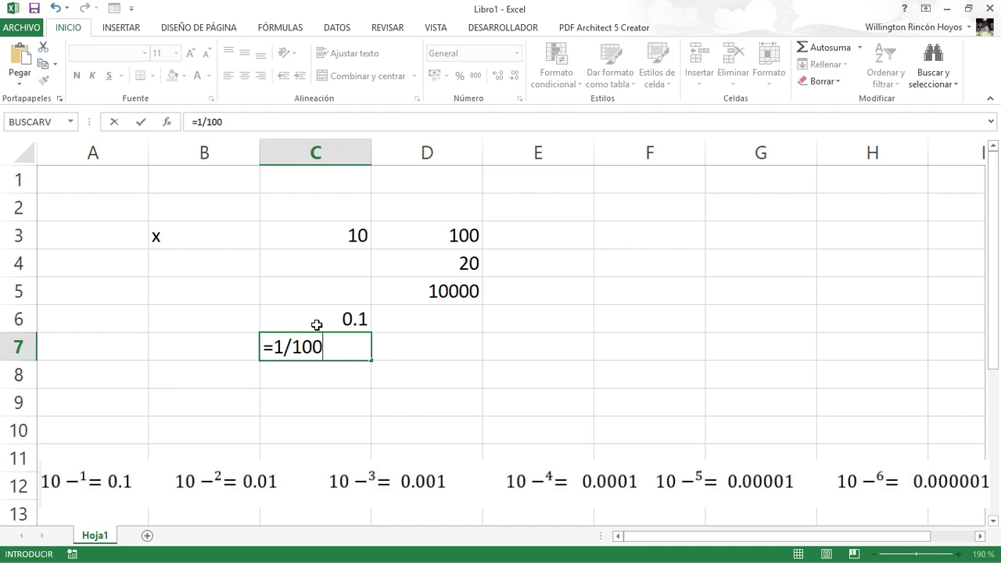
key(Return)
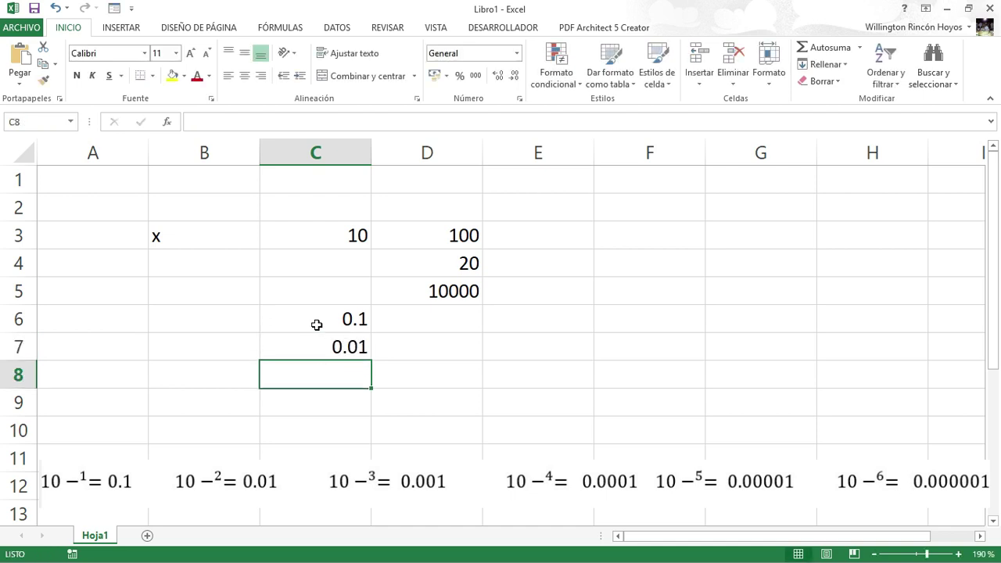
text(=)
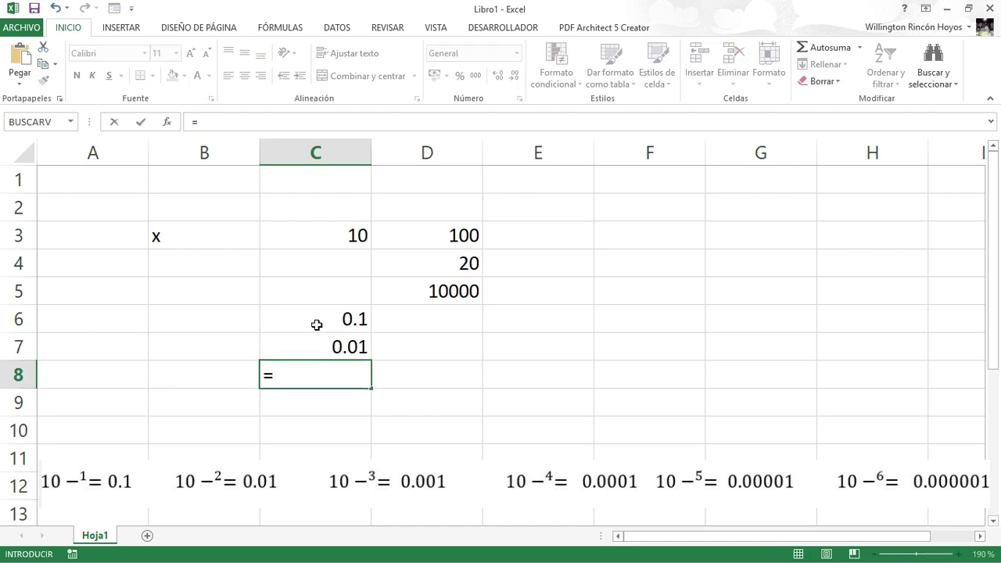
text(1/)
text(1000)
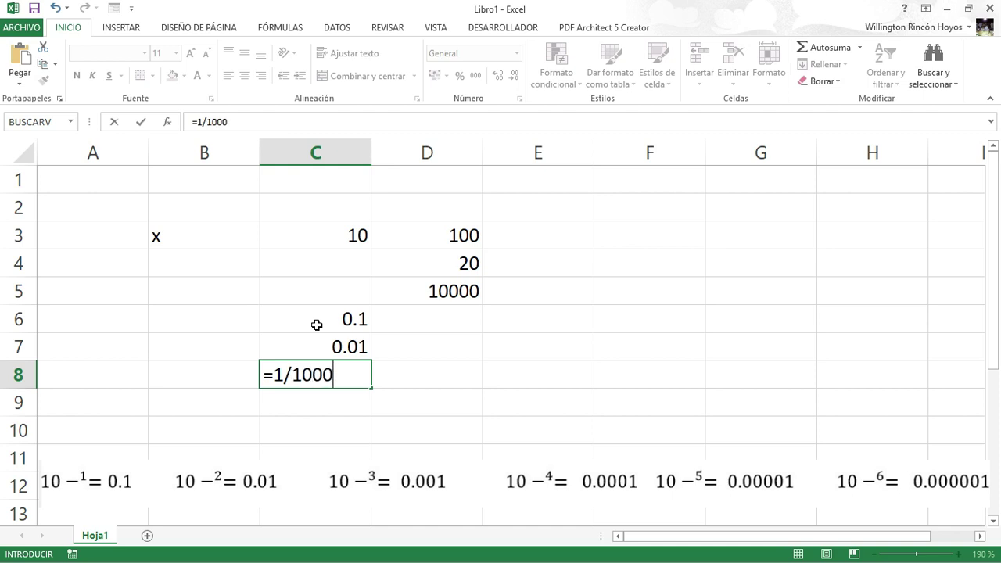
text(000)
key(Return)
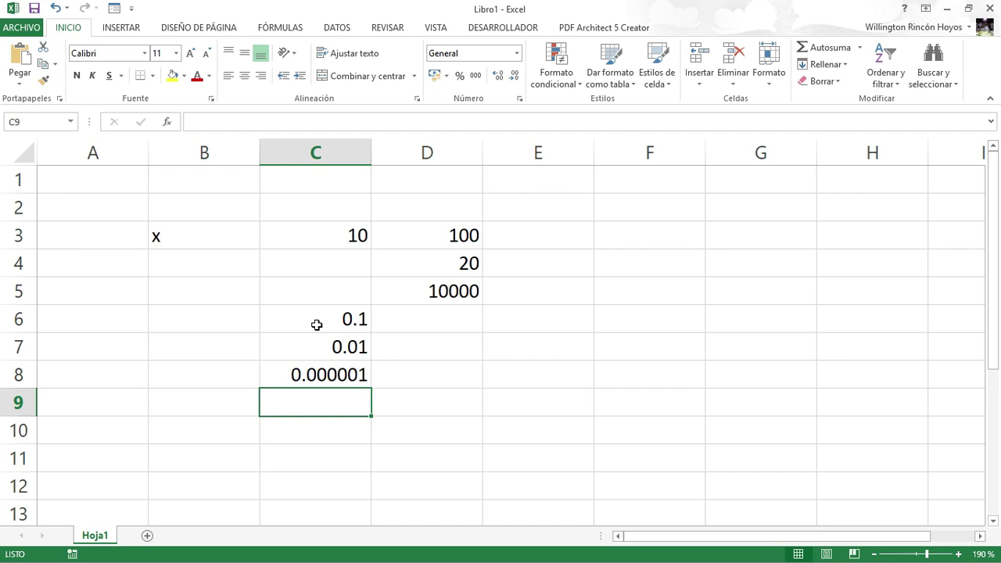
click(426, 318)
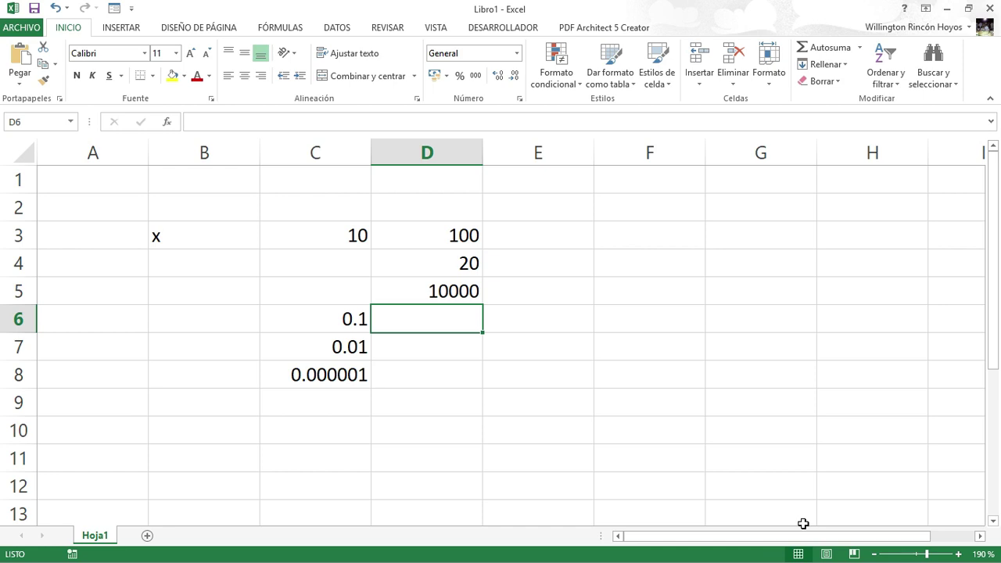
Enter =POTENCIA(10,-1) in D6, giving 0.1
text(=)
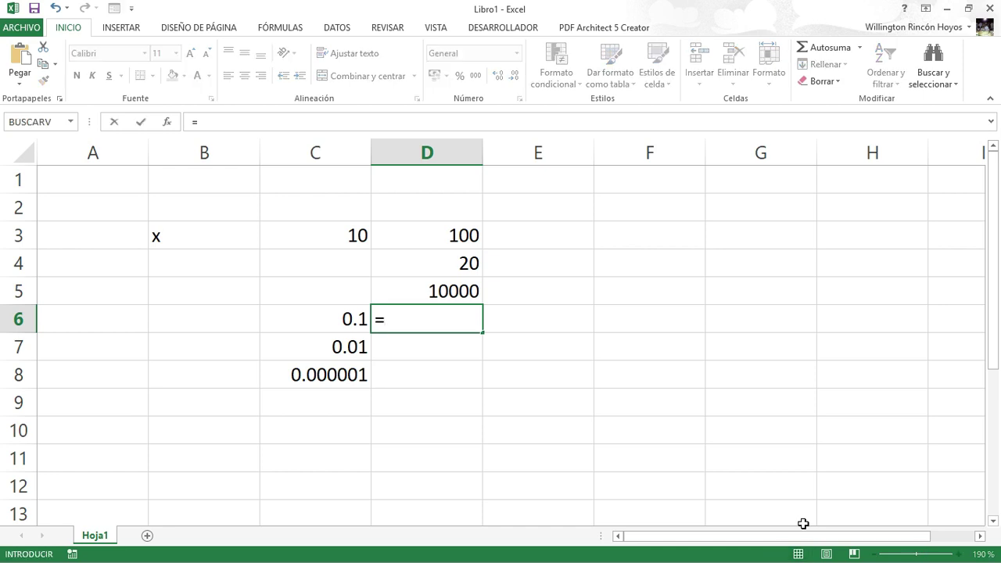
text(poten)
key(Tab)
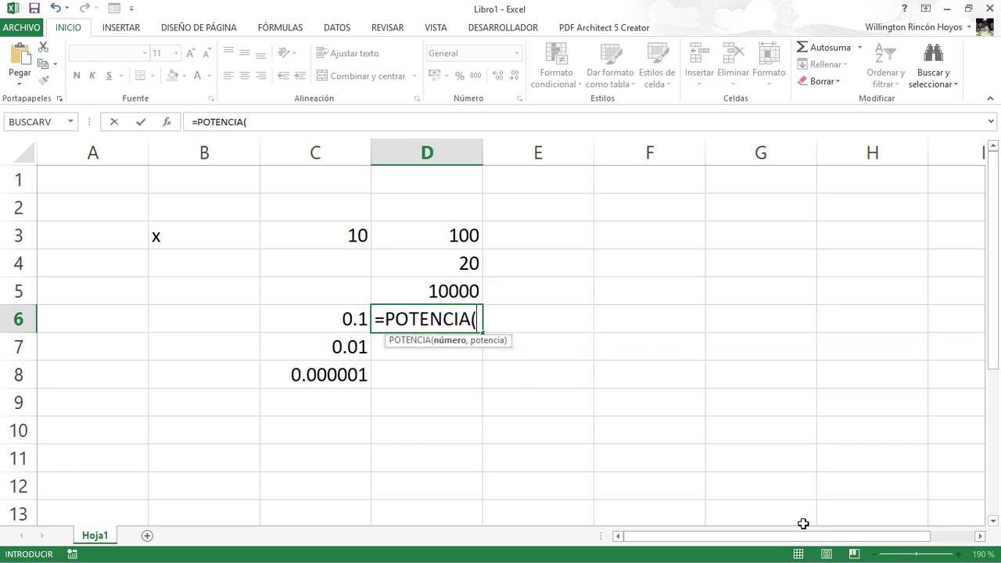
text(10)
text(,-)
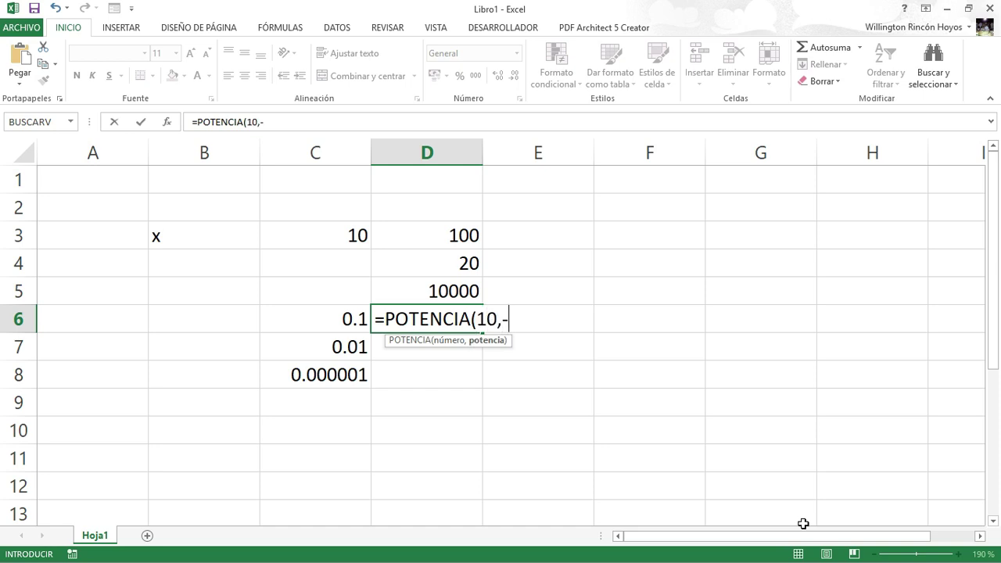
text(1)
text())
key(Return)
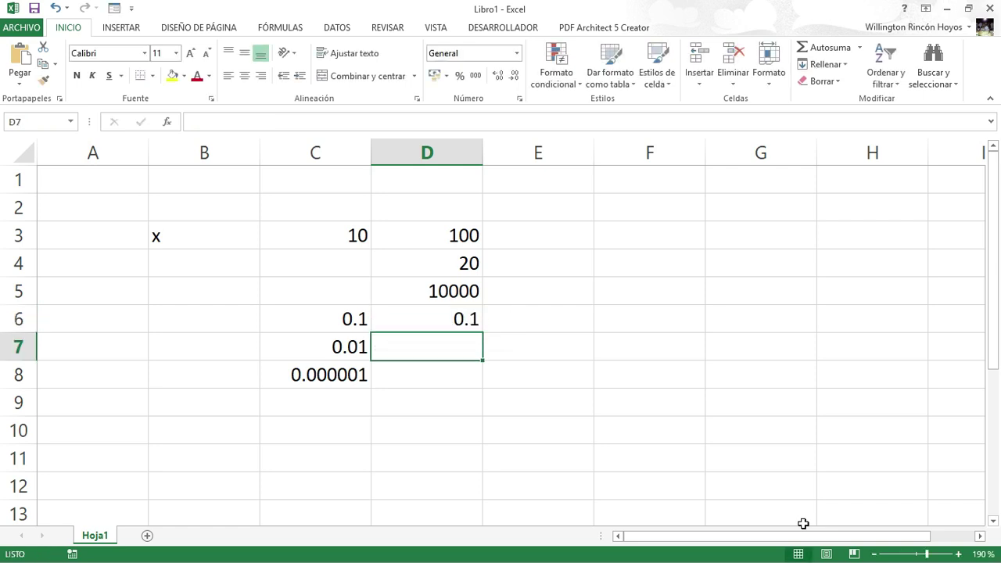
Copy the D6 formula to D7 and change its exponent to -2
key(Up)
key(ctrl+c)
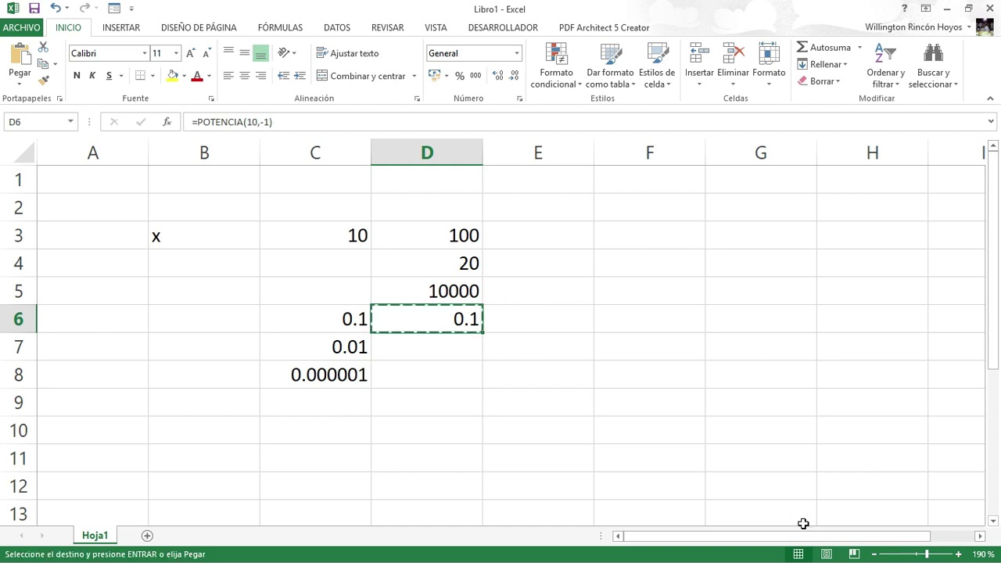
key(Down)
key(ctrl+v)
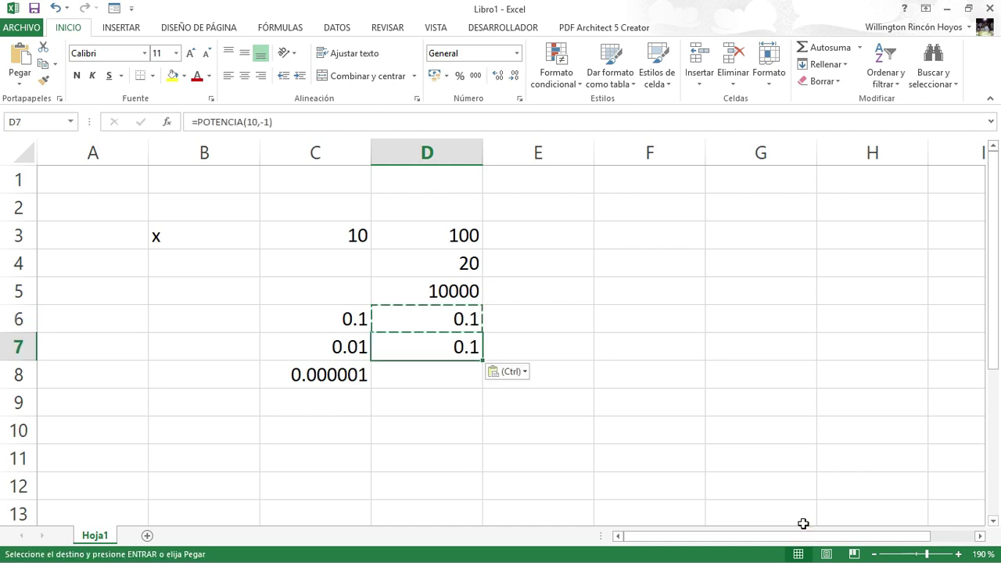
double_click(444, 347)
click(517, 347)
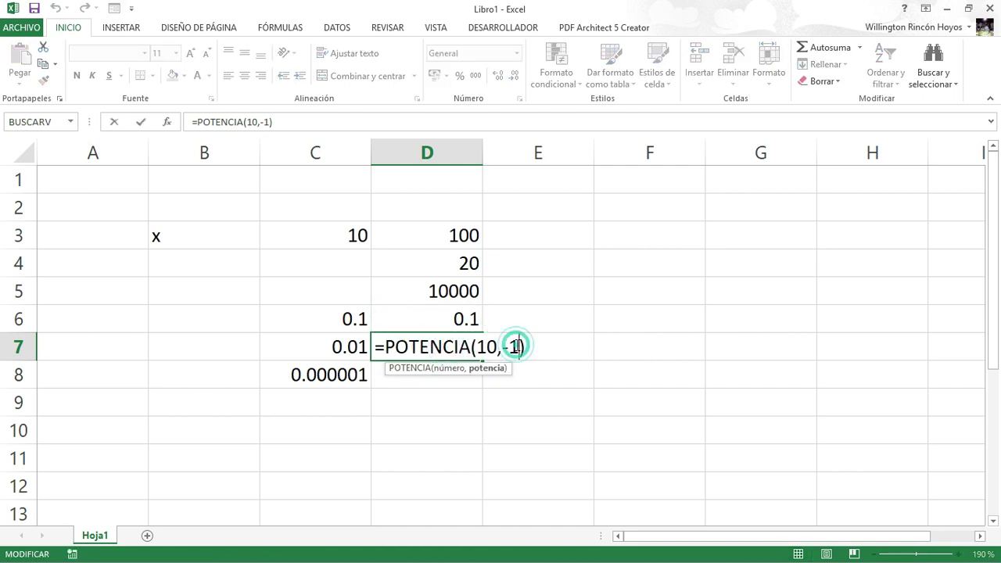
key(BackSpace)
text(2)
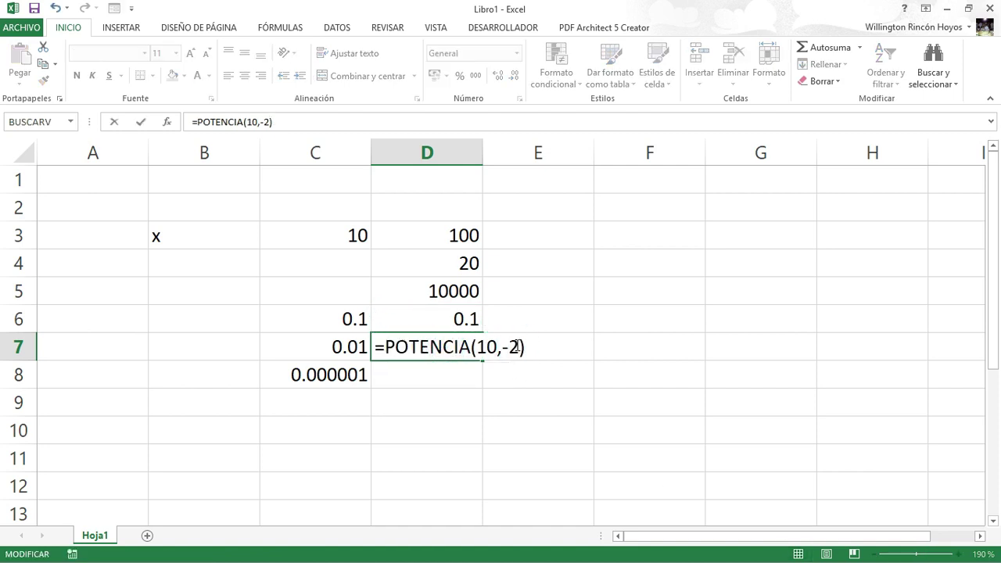
key(Return)
Fill the formula down to D8 and change its exponent to -6
click(446, 347)
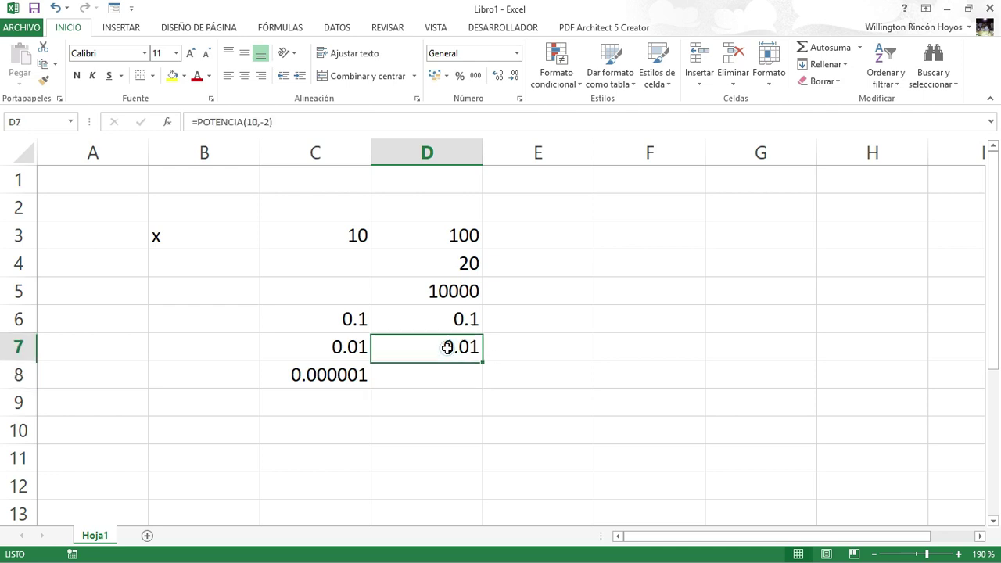
drag(482, 360, 481, 380)
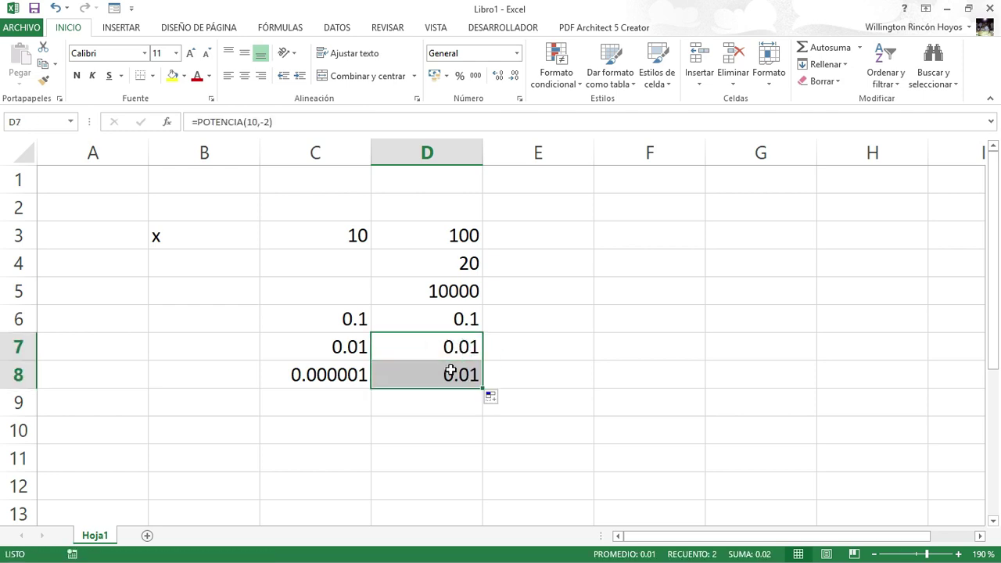
click(420, 376)
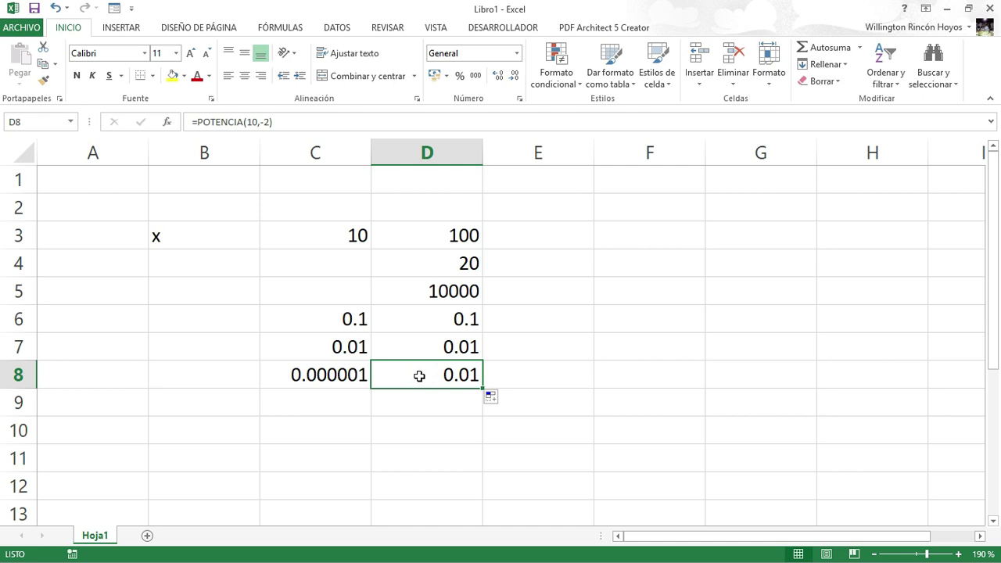
key(F2)
key(Left)
key(BackSpace)
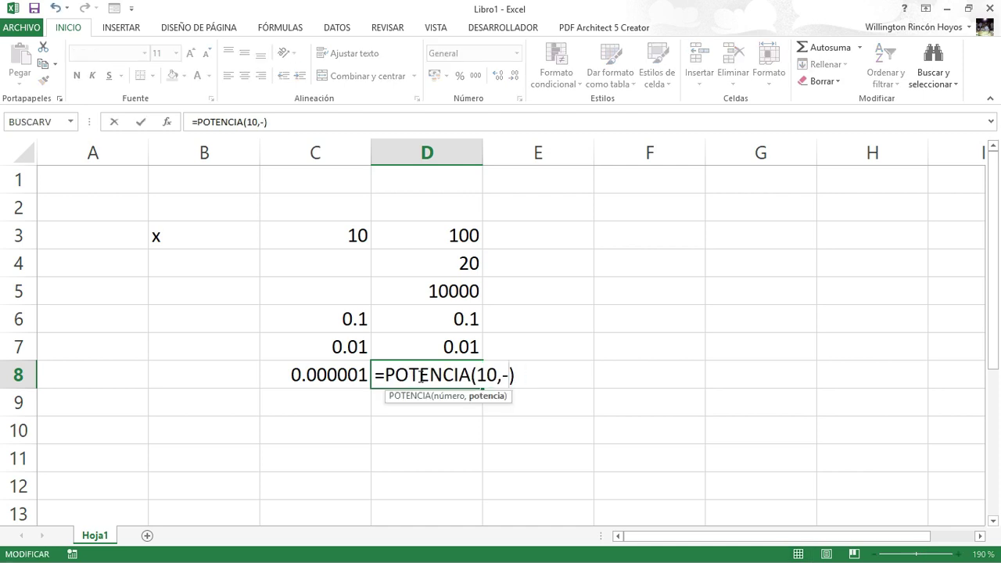
text(6)
key(Return)
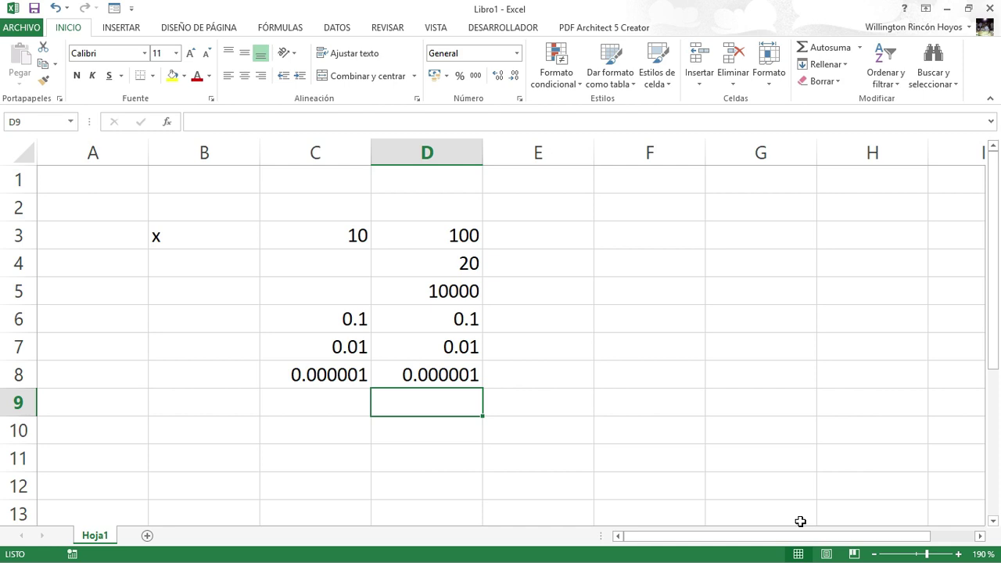
key(Down)
key(Left)
key(Left)
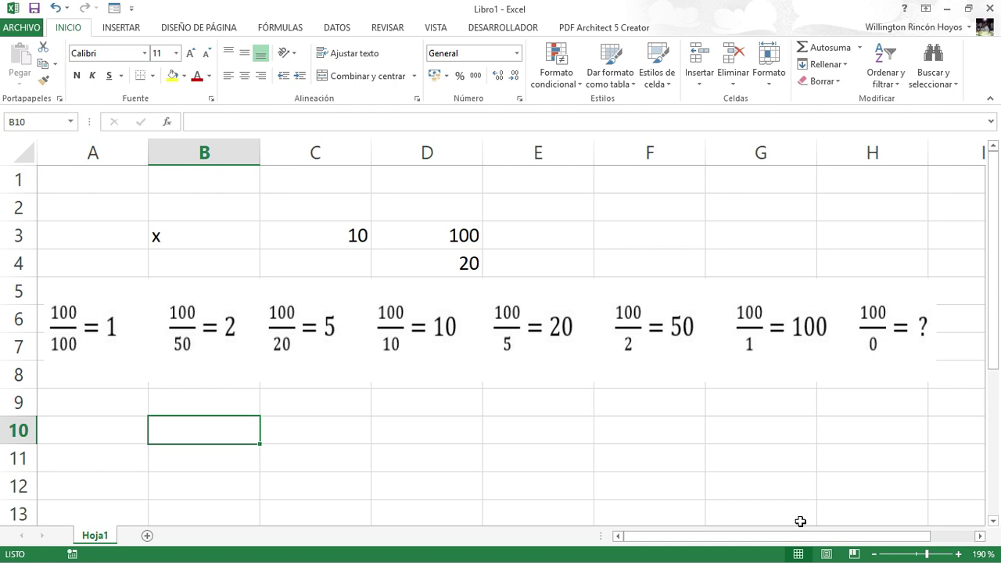
Enter =100/0 in C10, producing the #¡DIV/0! error
key(Right)
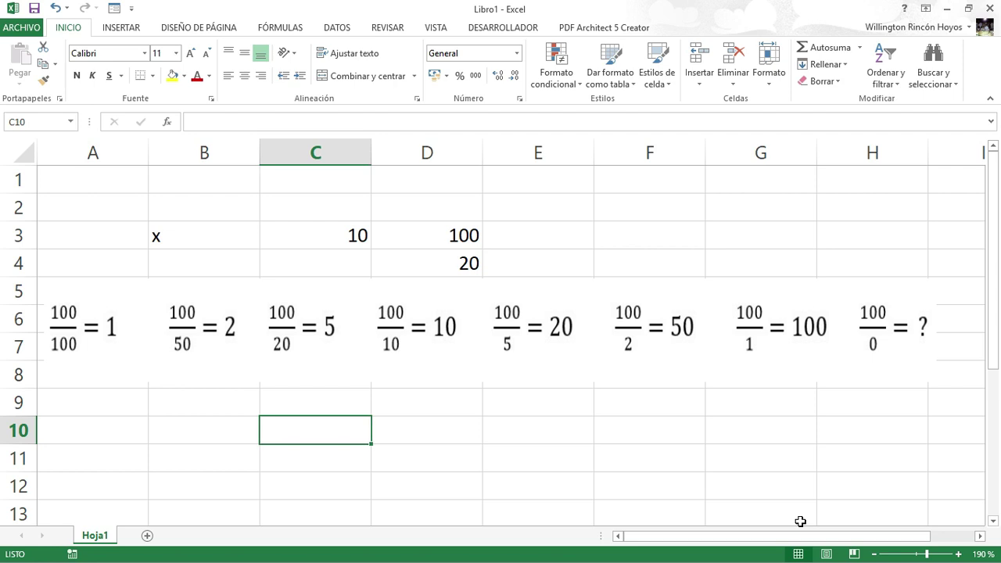
text(=100)
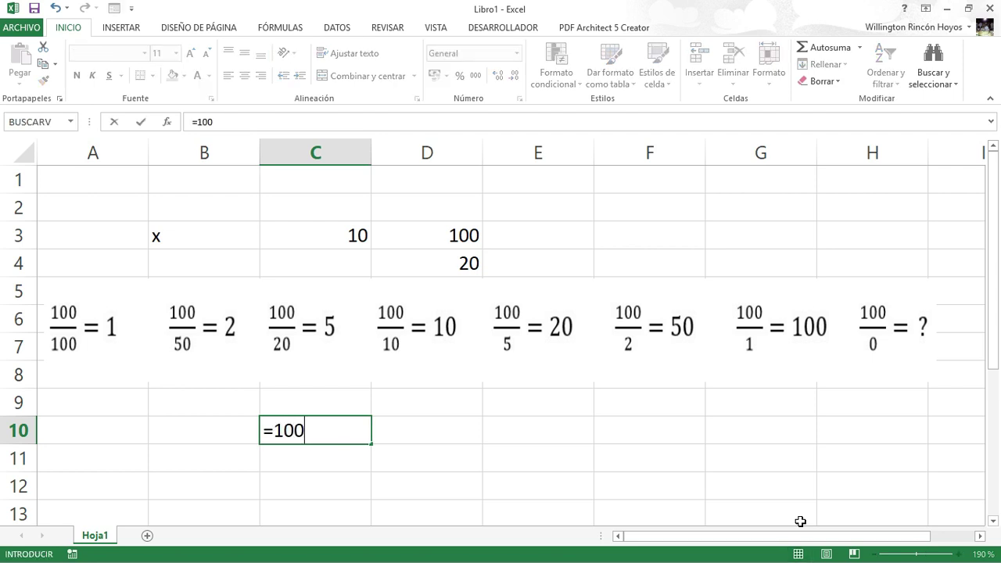
text(//)
key(BackSpace)
text(0)
key(Return)
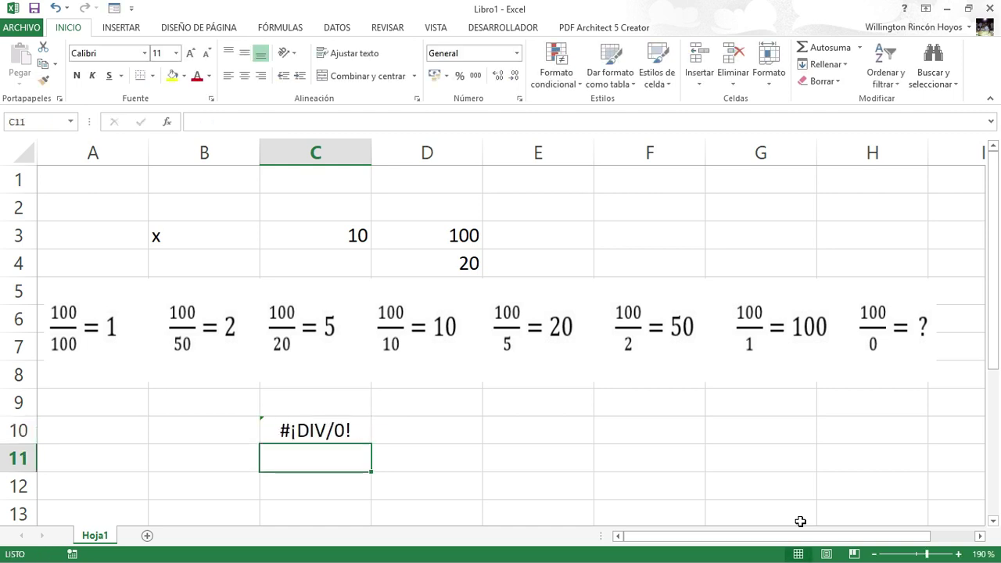
key(Up)
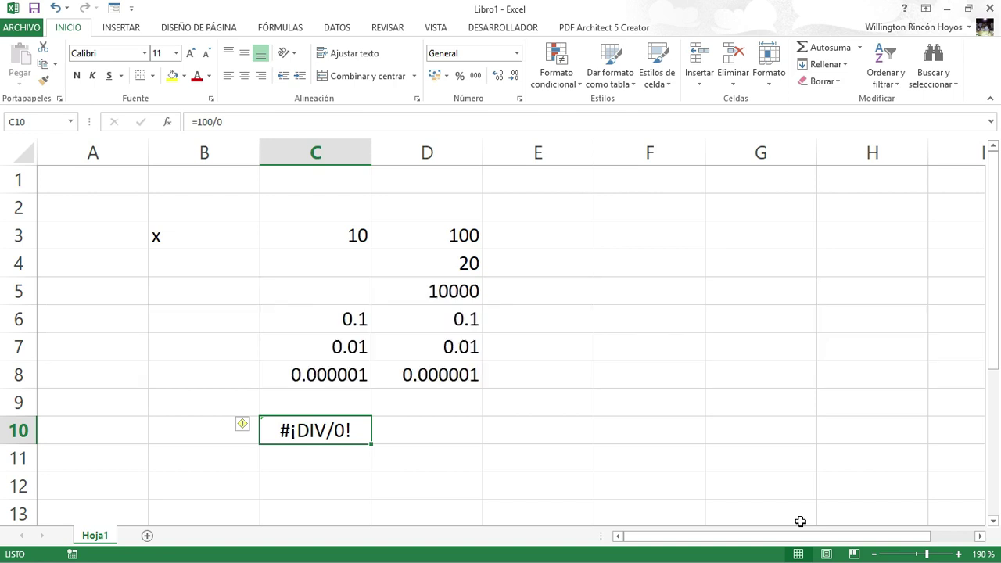
key(Right)
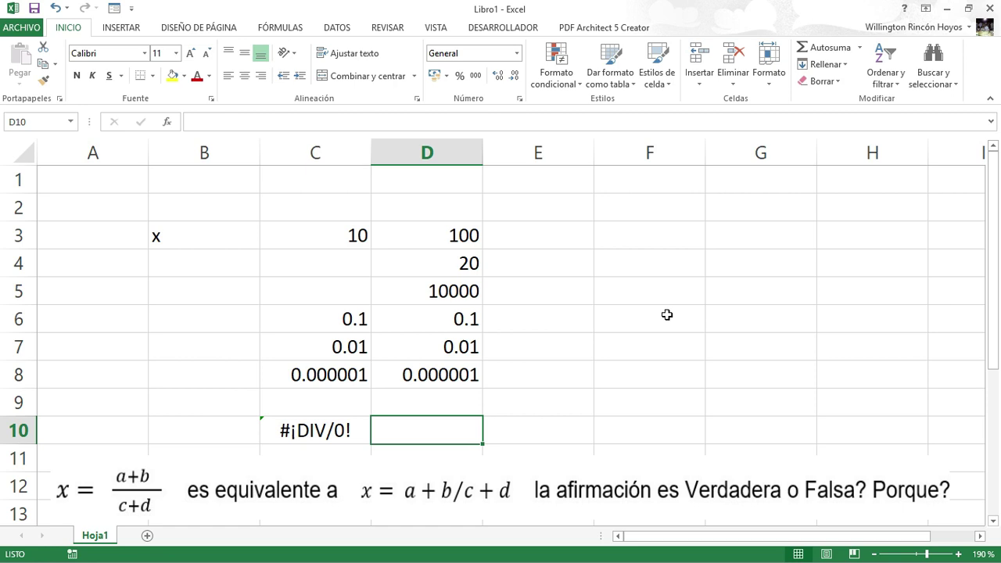
Type the labels a, b, c and d into C12:C15
scroll(573, 354, down, 2)
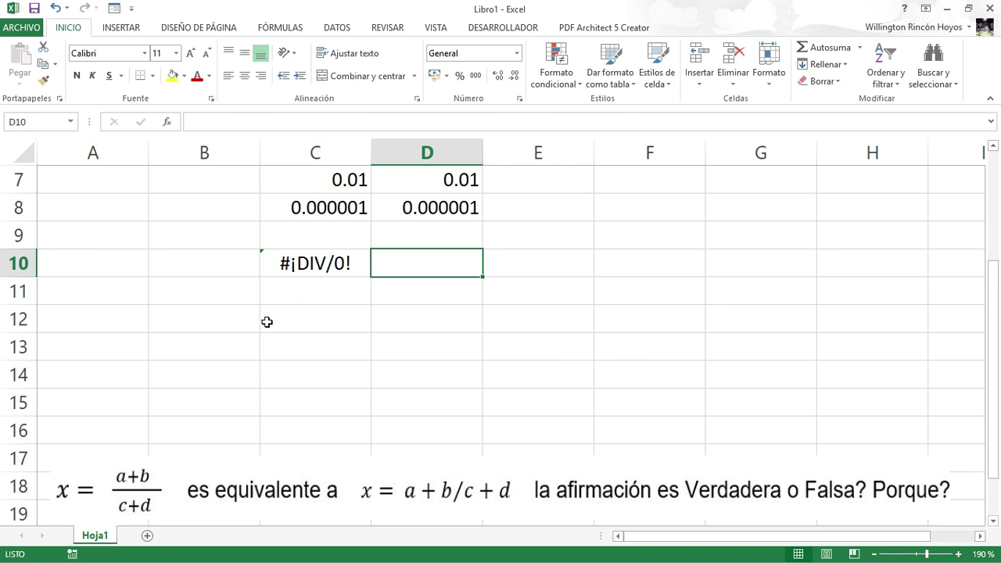
click(291, 324)
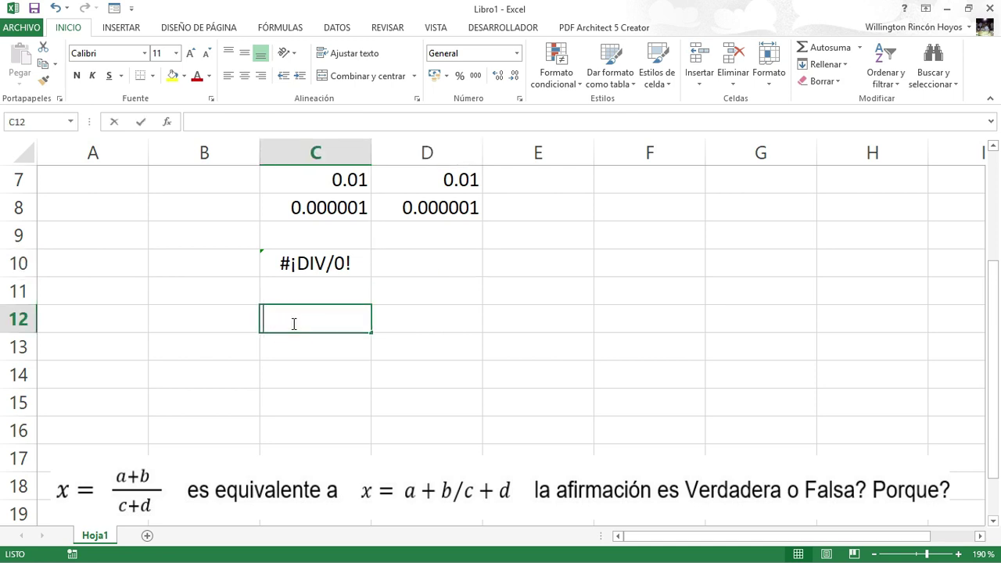
text(a)
key(Return)
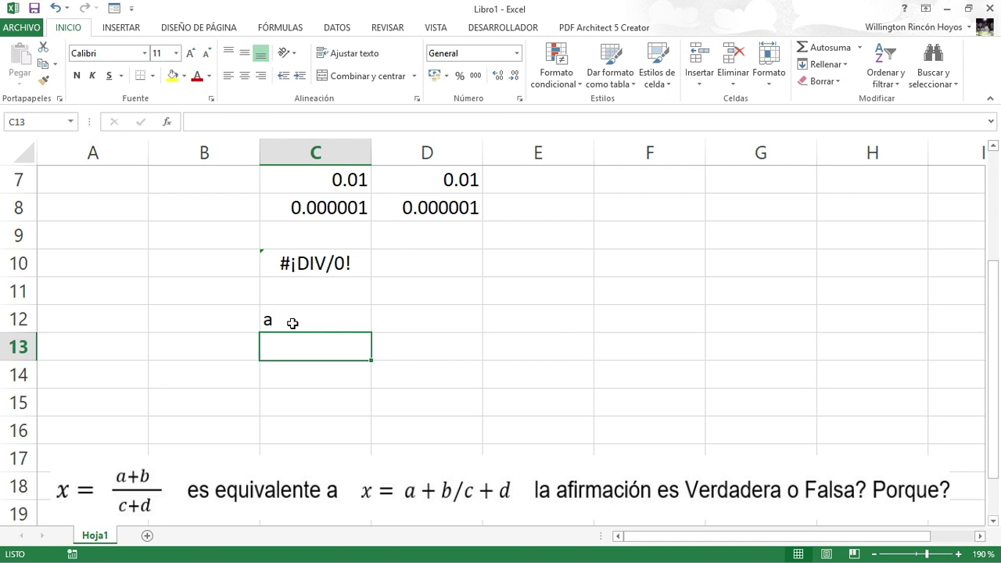
text(b)
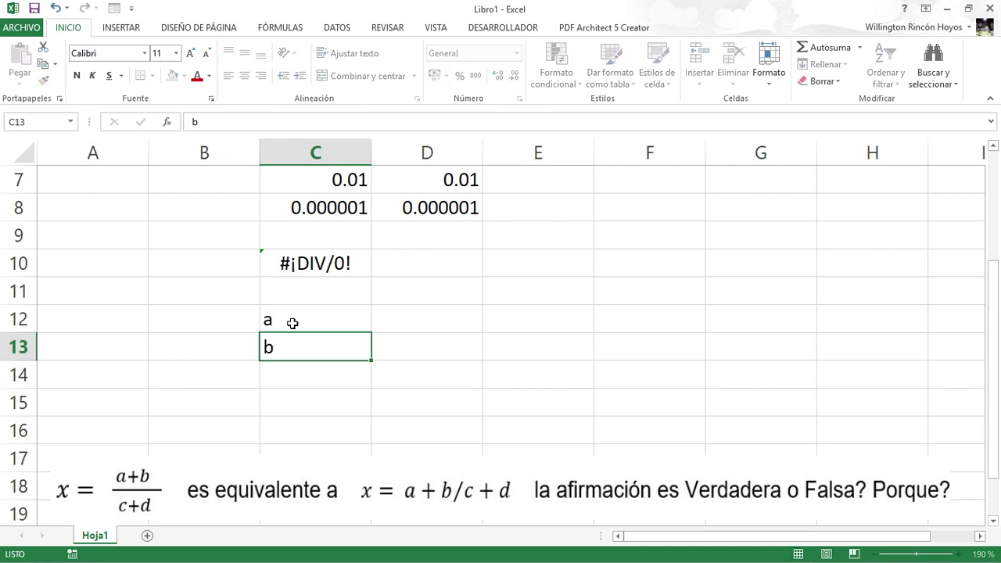
key(Return)
text(c)
key(Return)
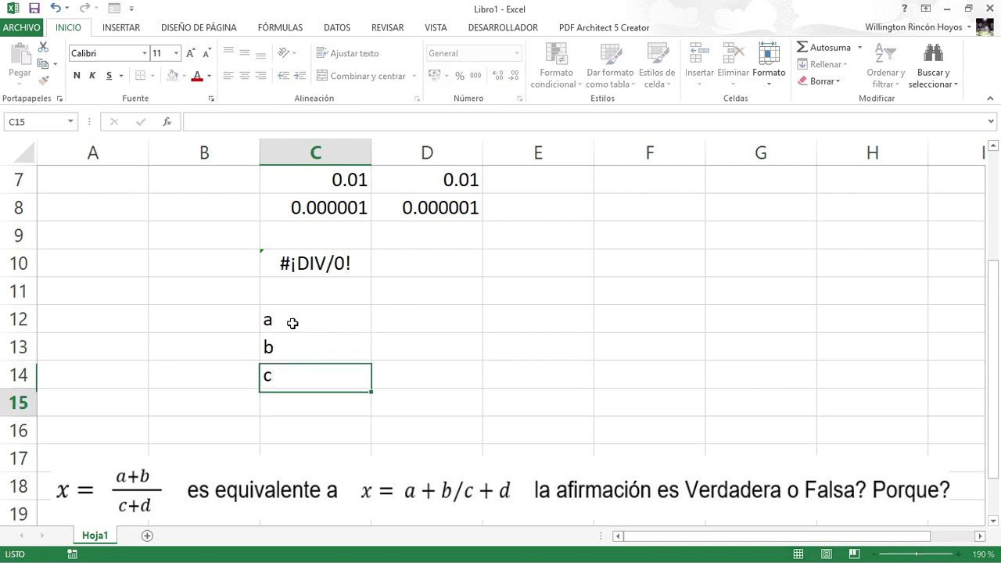
text(d)
key(Up)
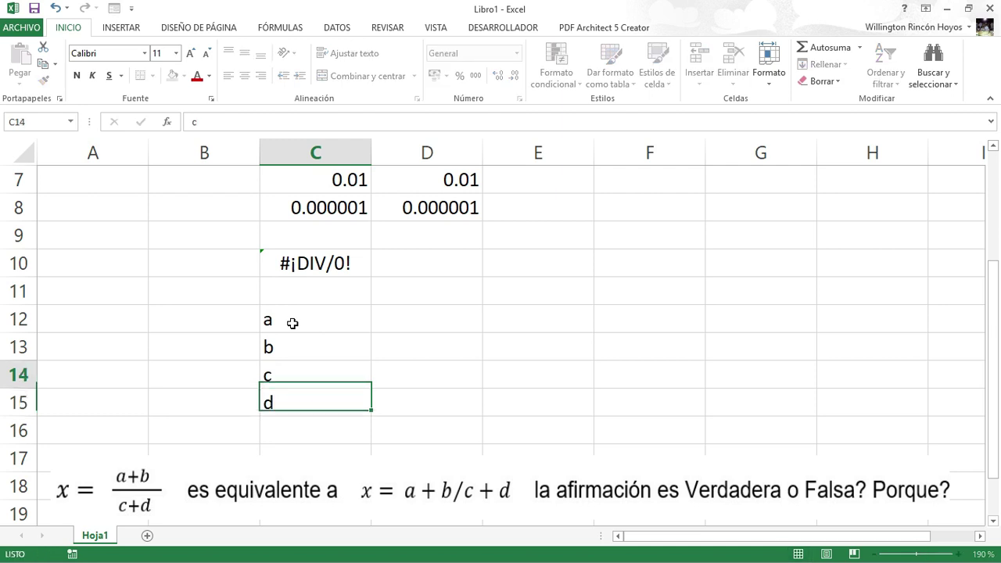
key(Up)
key(Up)
Enter the value 1 in each of D12:D15
key(Right)
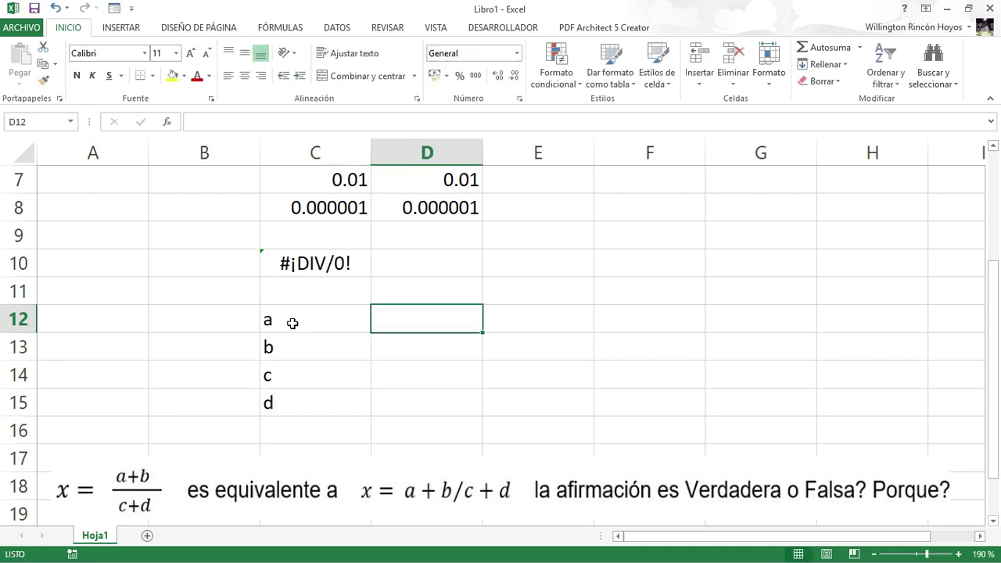
text(1)
key(Return)
text(1)
key(Return)
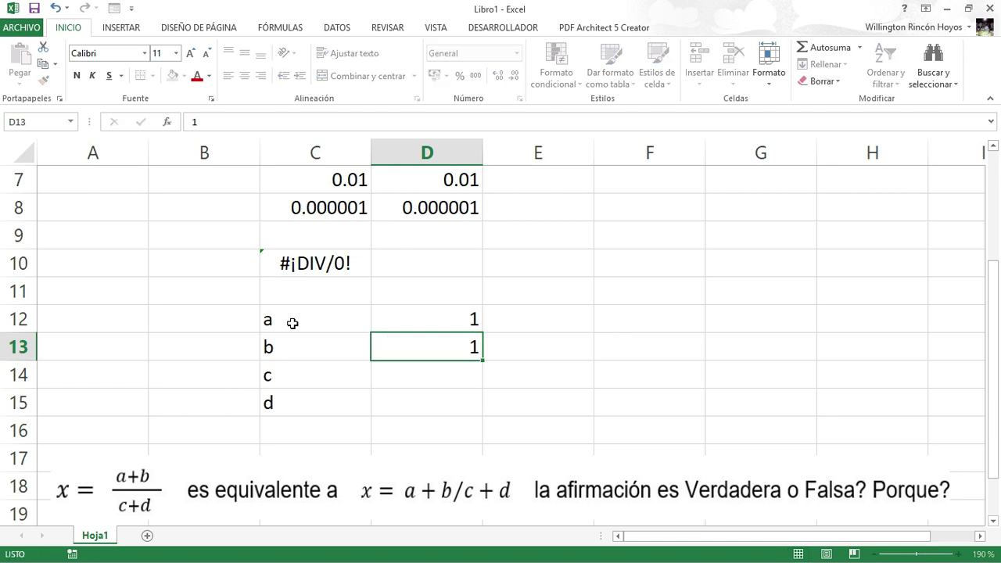
text(1)
key(Return)
text(1)
key(Return)
key(Up)
key(Up)
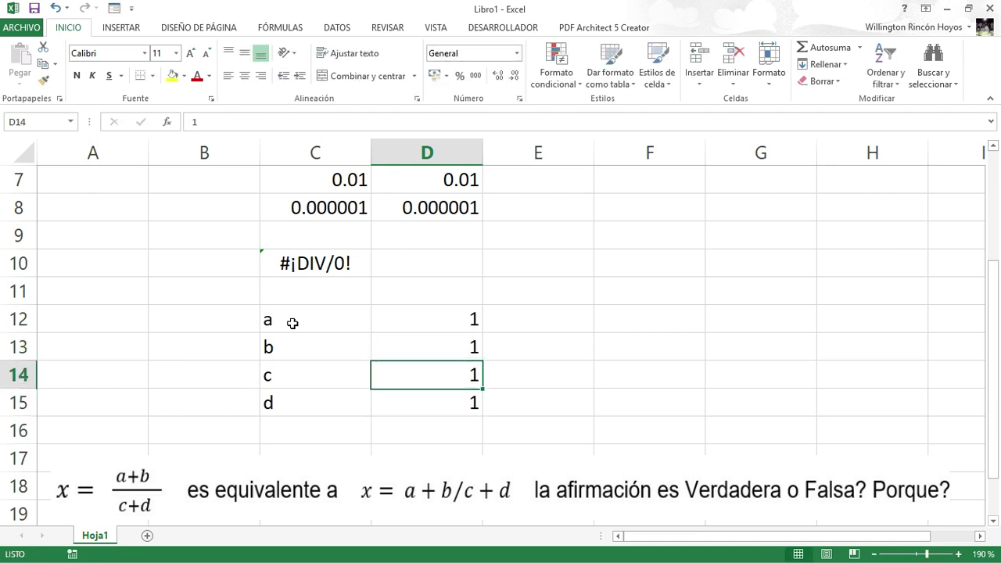
key(Up)
key(Up)
key(Right)
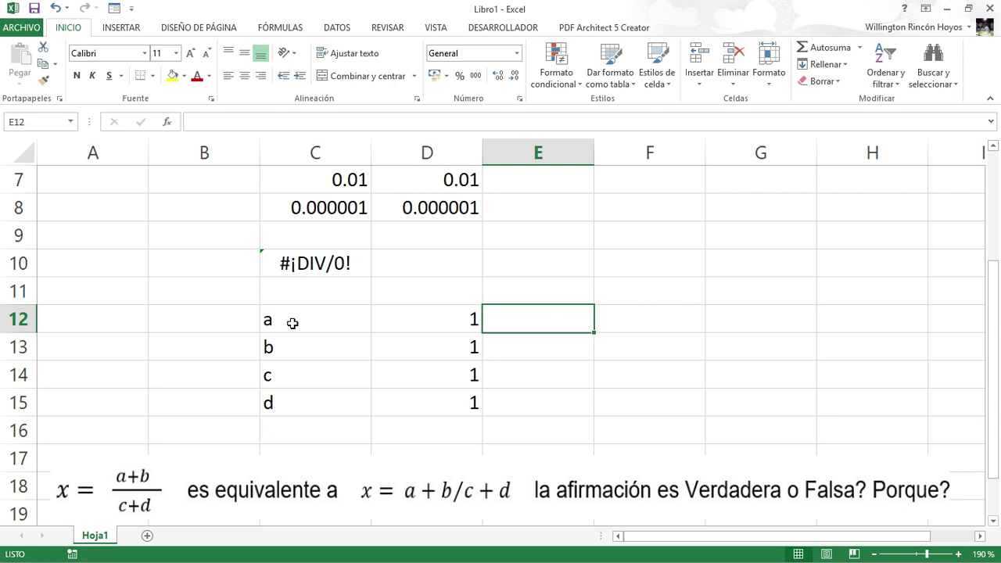
Enter =(D12+D13)/(D14+D15) in E12, returning 1
text(=)
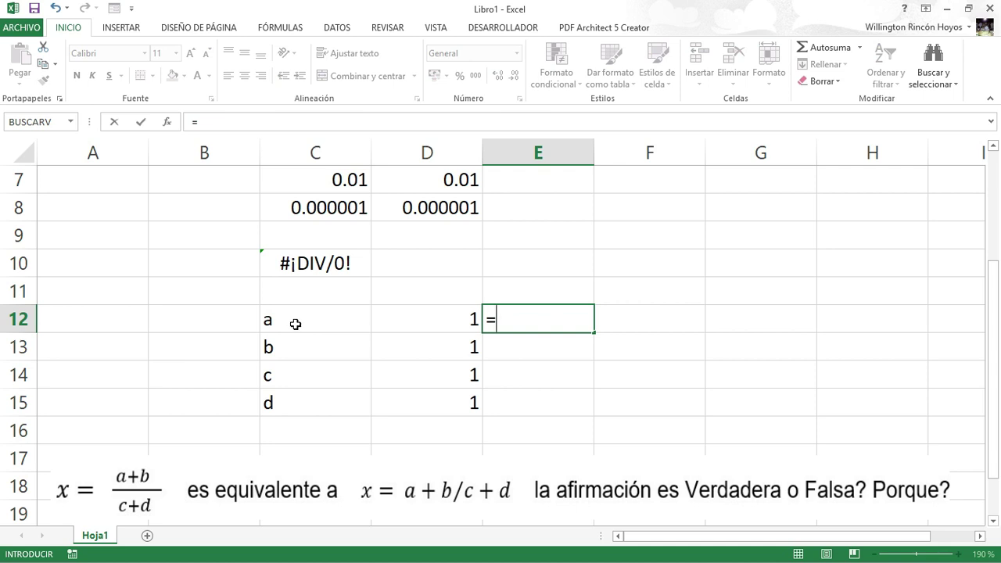
text(()
click(416, 321)
text(+)
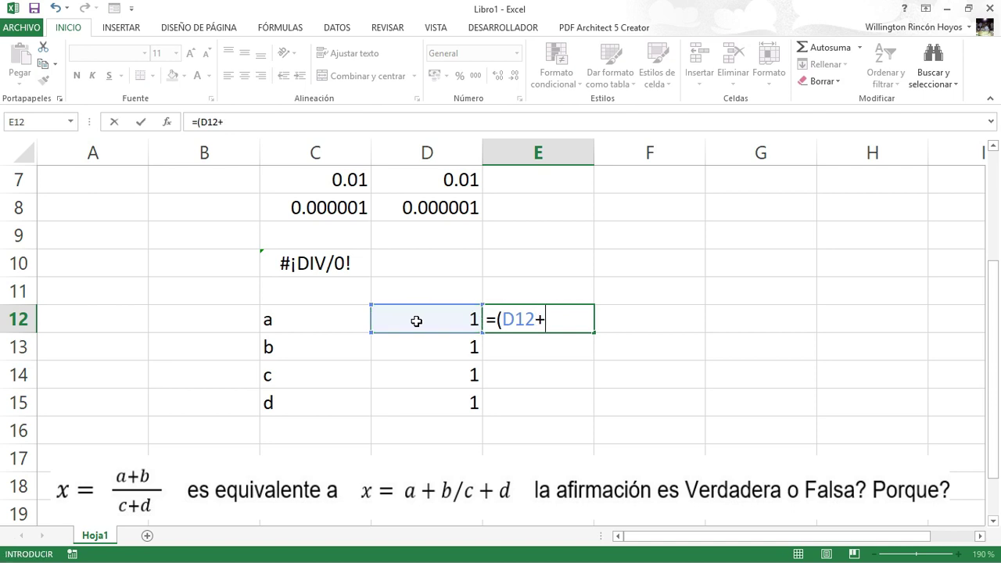
click(410, 342)
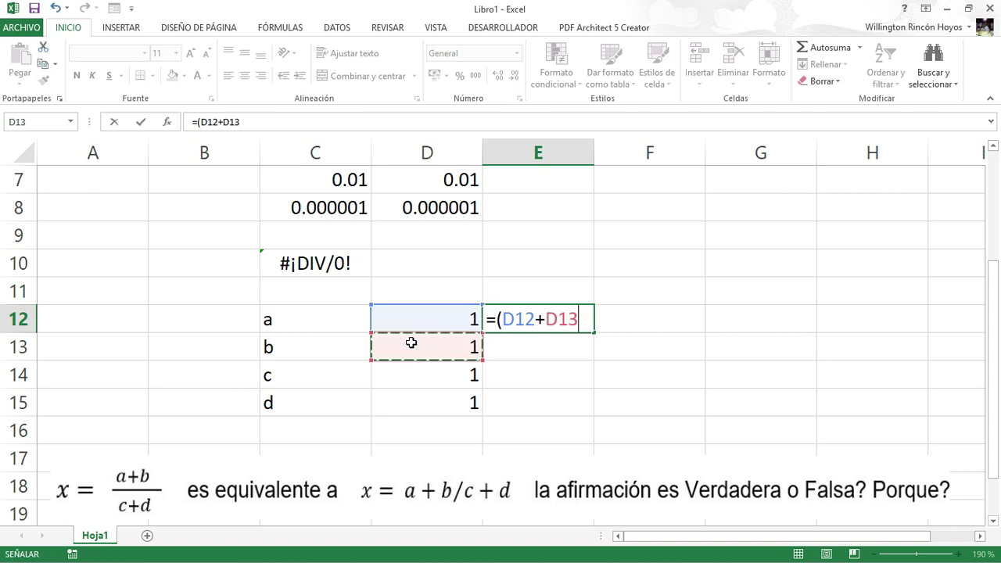
text())
text(/)
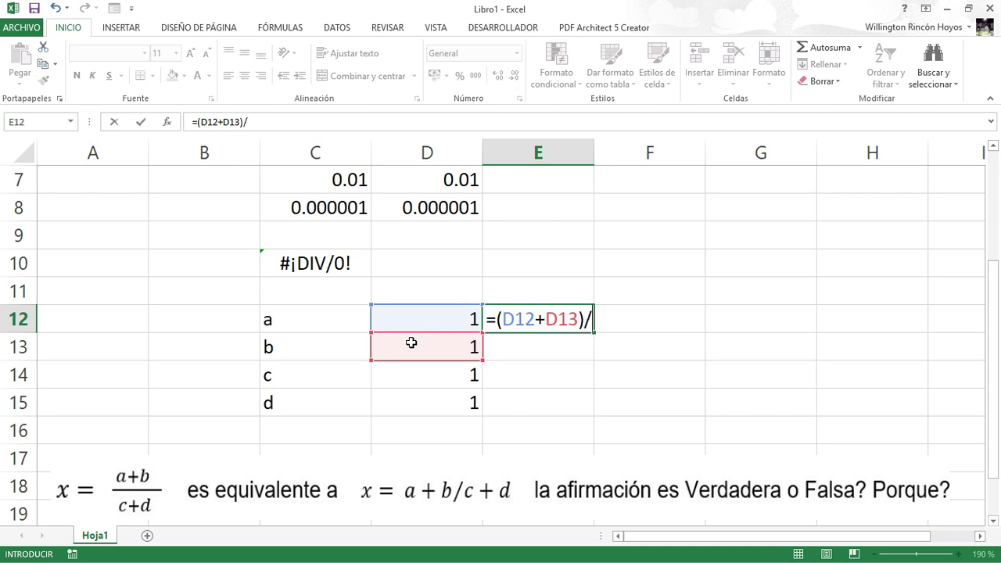
text(()
click(411, 378)
text(+)
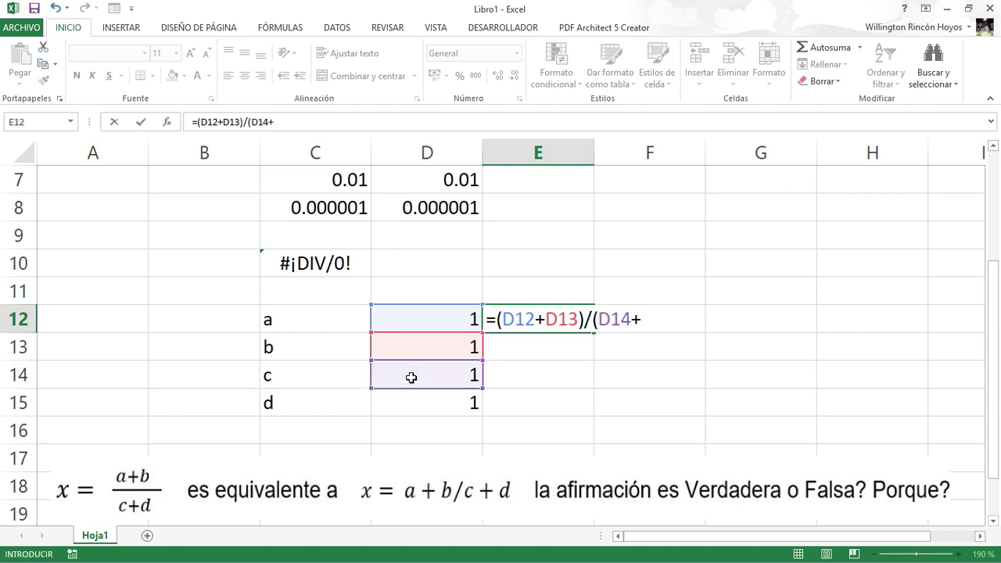
click(419, 402)
text())
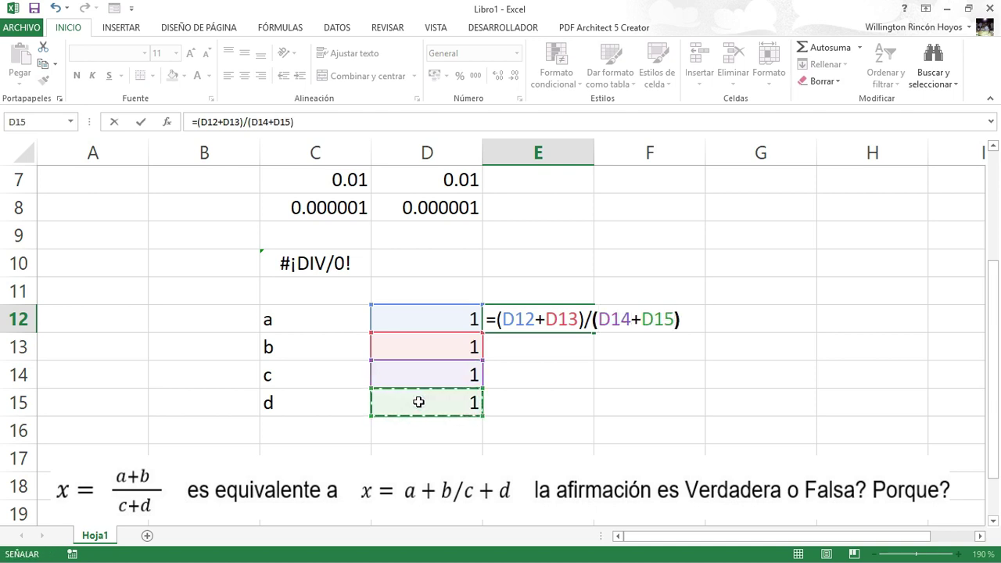
key(Return)
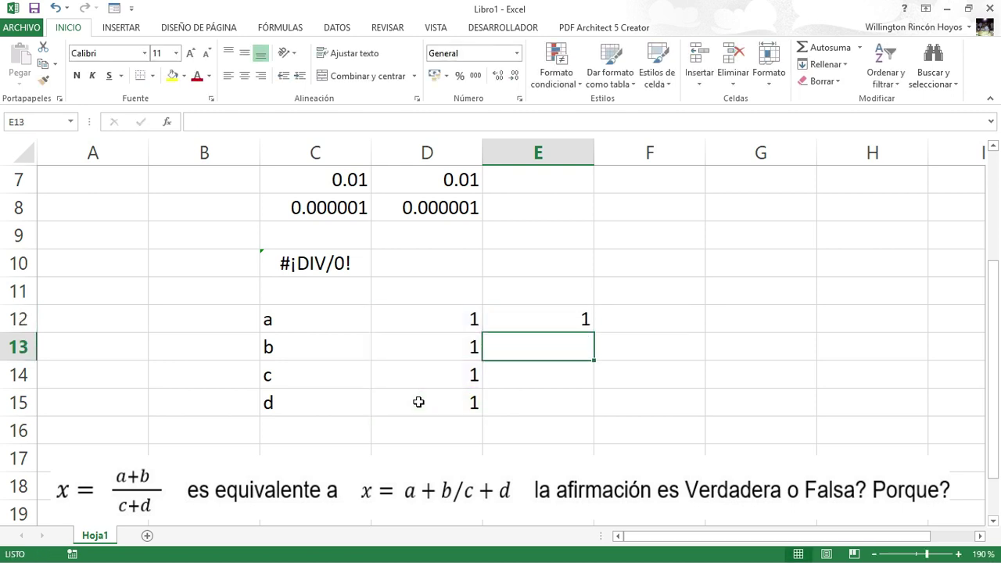
key(Up)
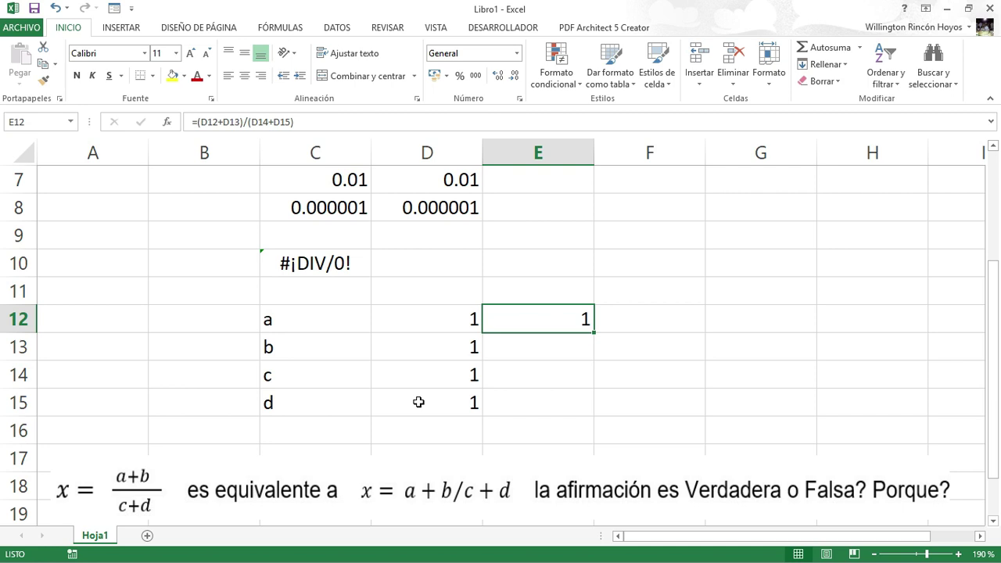
key(Right)
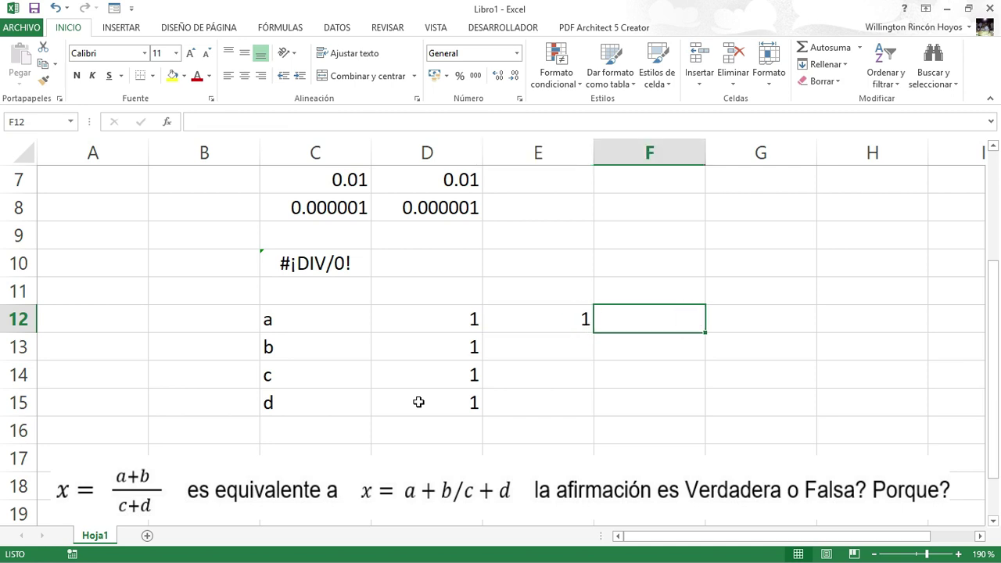
Enter =D12+D13/D14+D15 in F12, which returns 3 without parentheses
text(=)
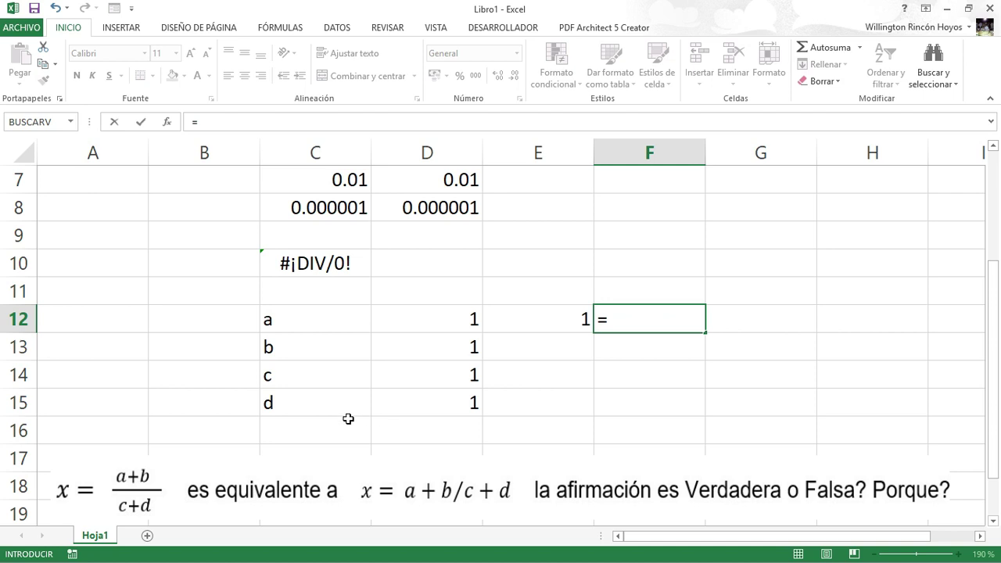
click(435, 320)
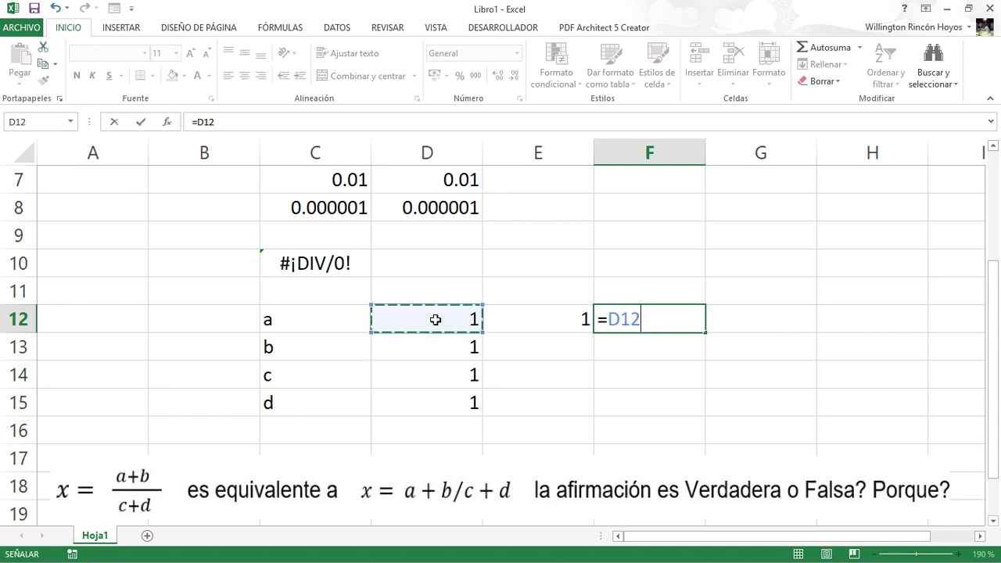
text(+)
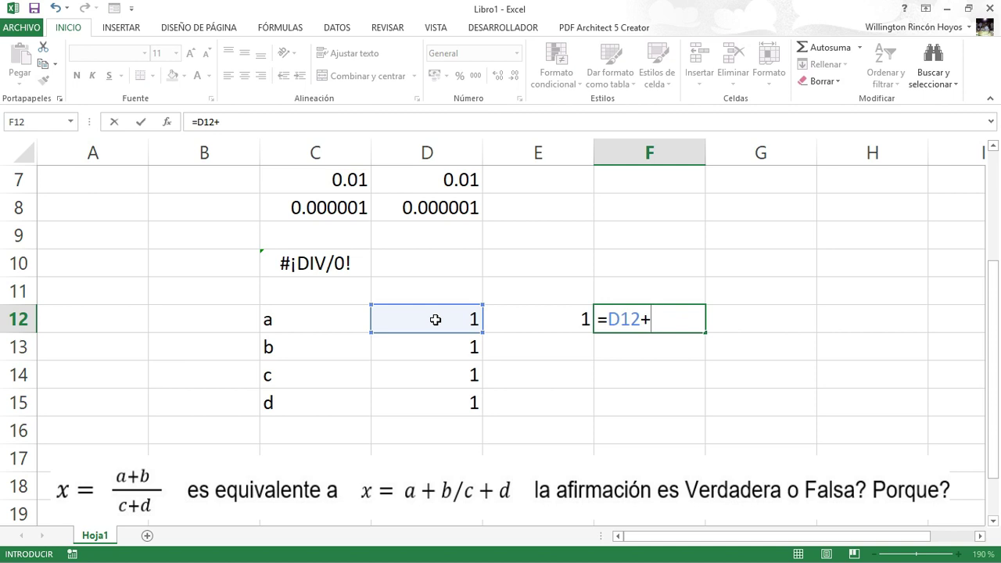
click(427, 342)
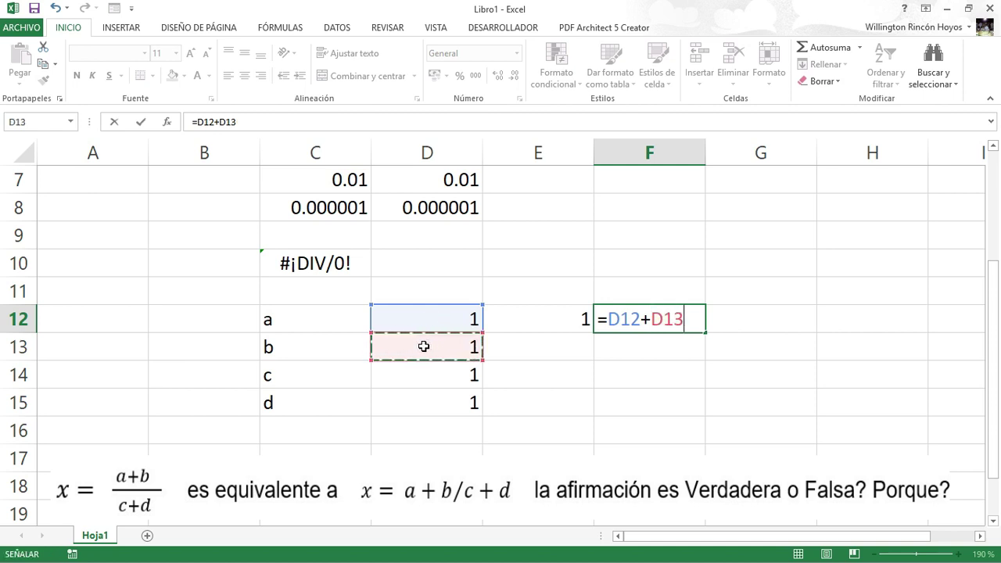
text(/)
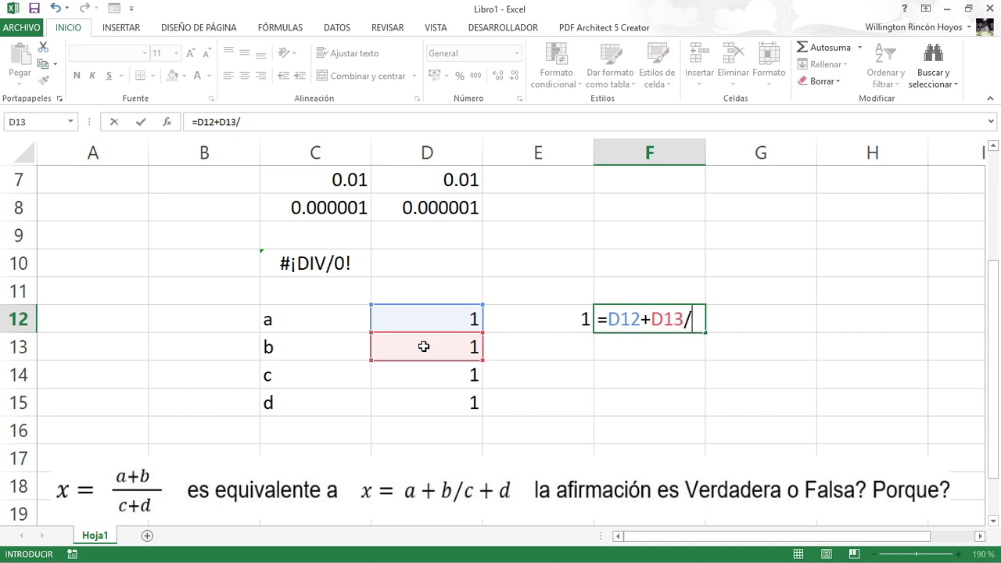
click(426, 375)
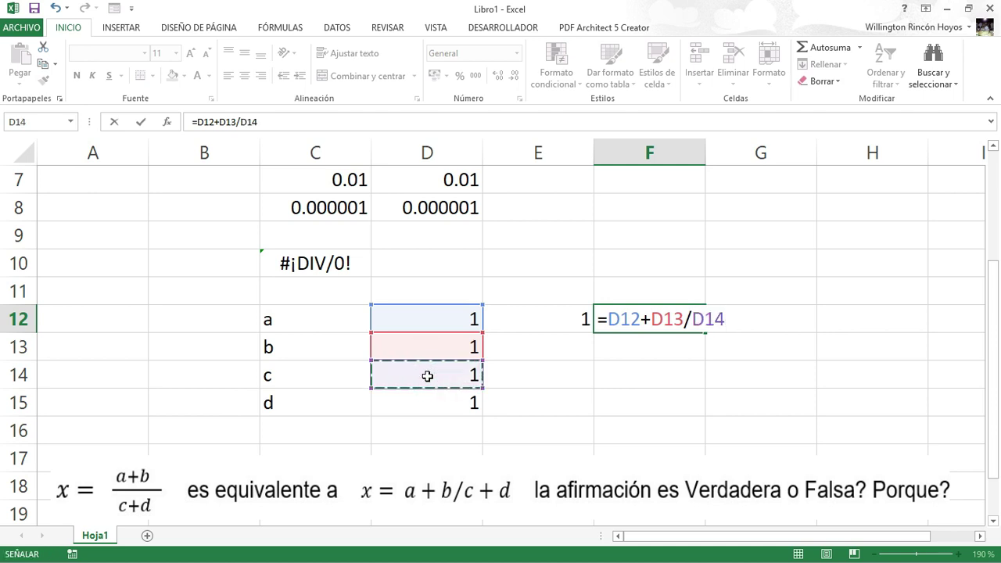
text(+)
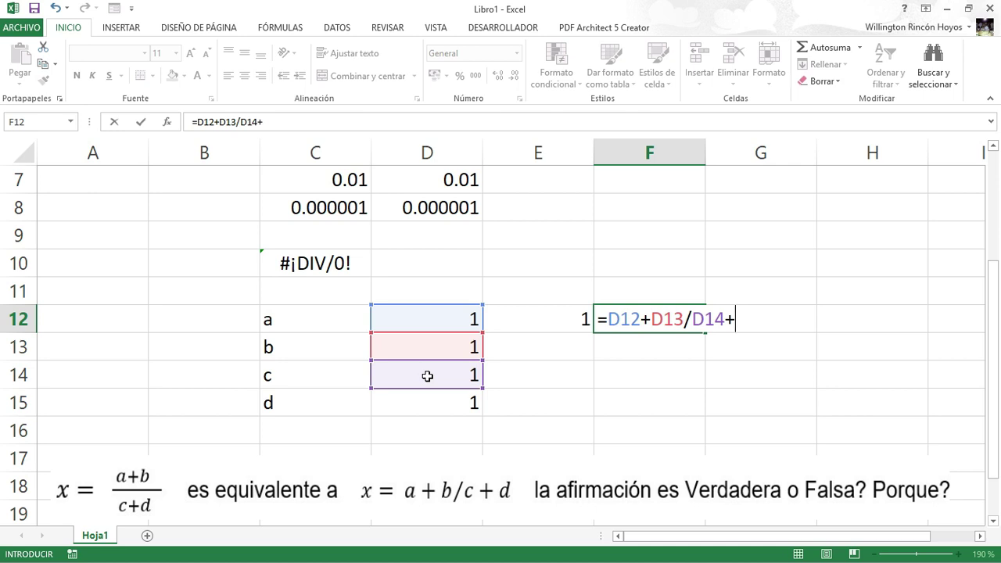
click(425, 405)
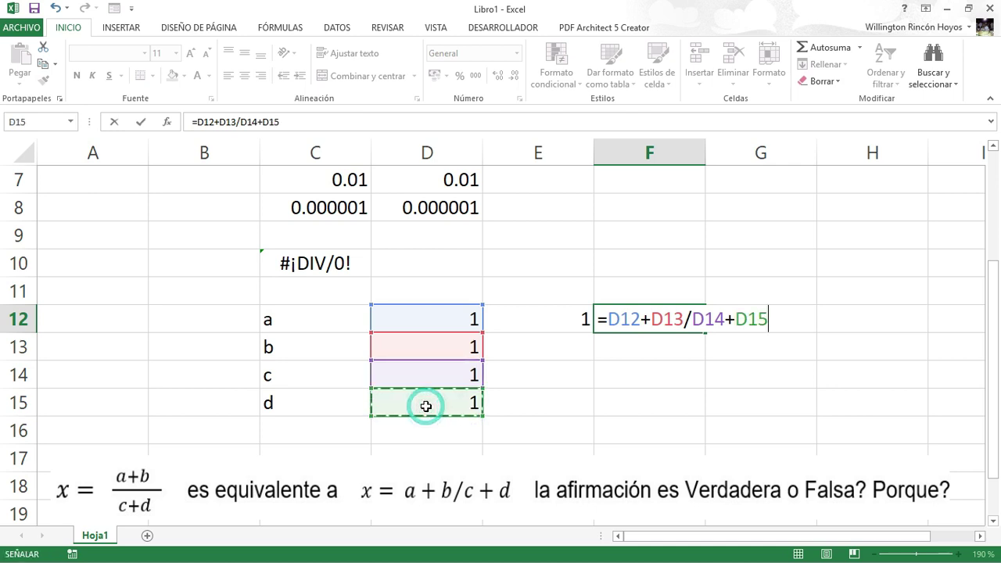
key(Return)
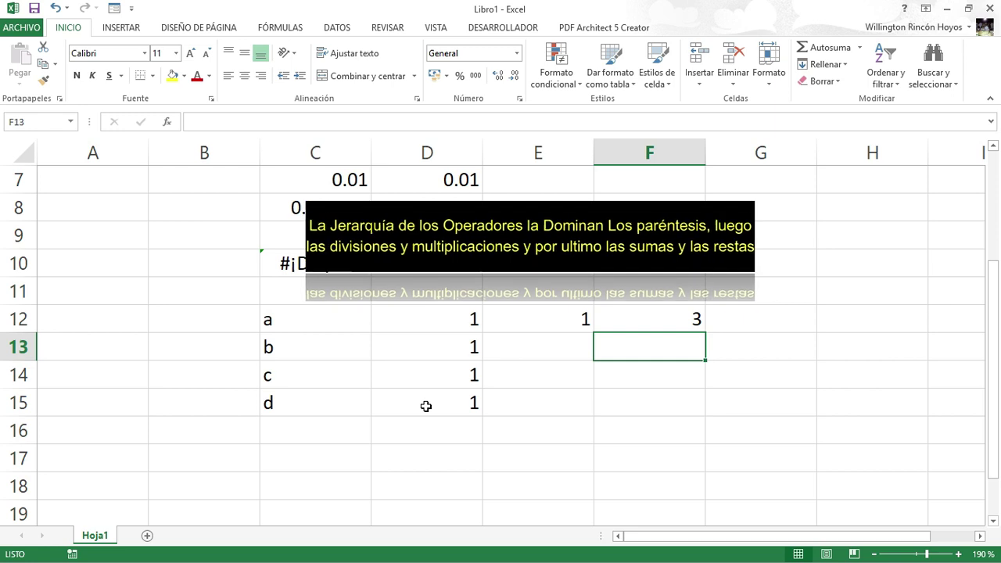
key(Up)
key(Left)
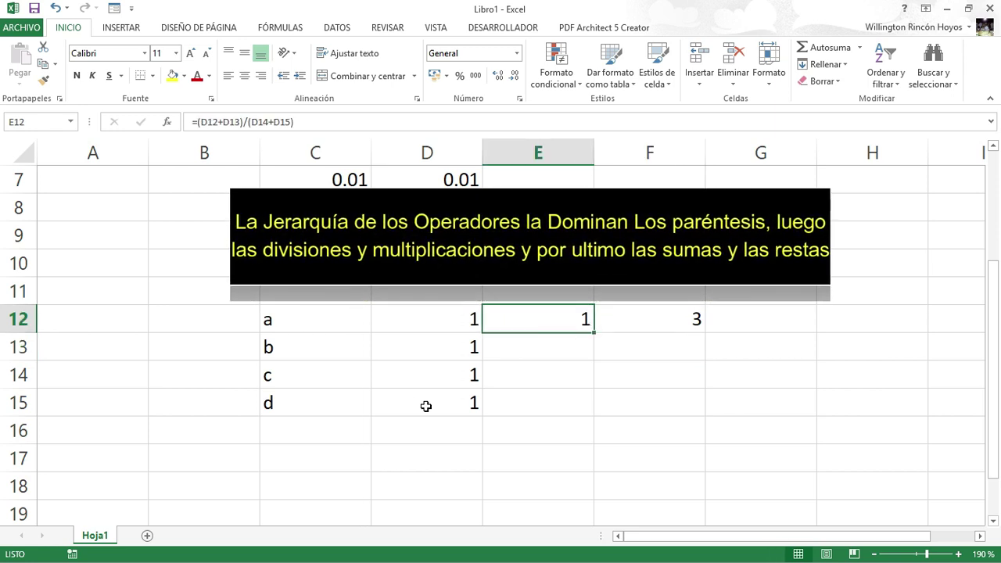
key(F2)
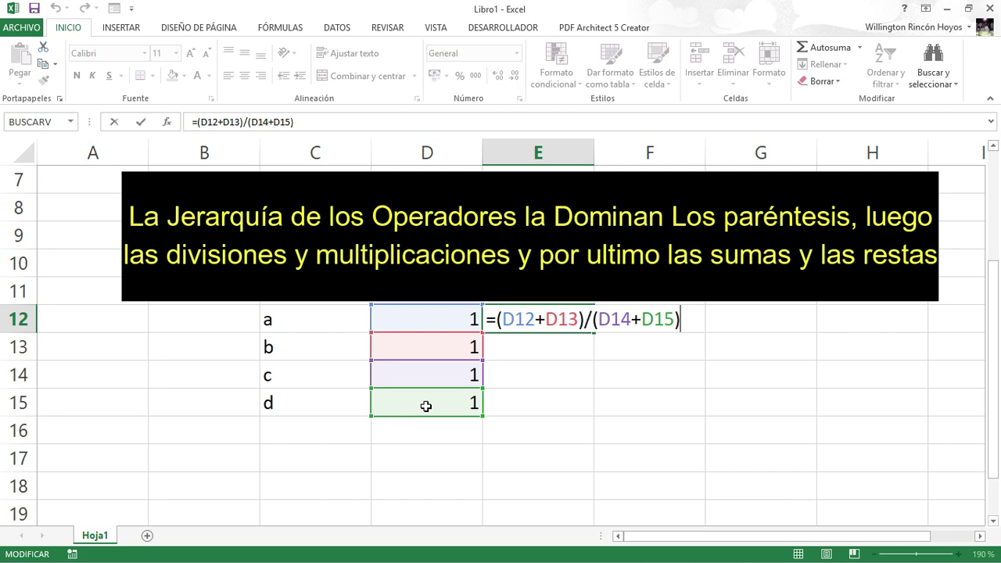
key(Return)
key(Up)
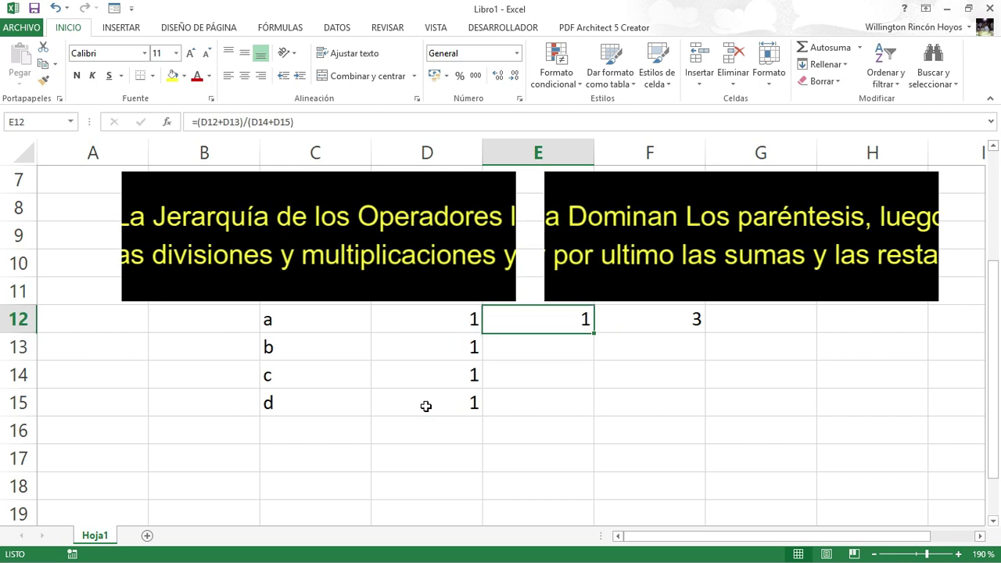
key(Right)
key(F2)
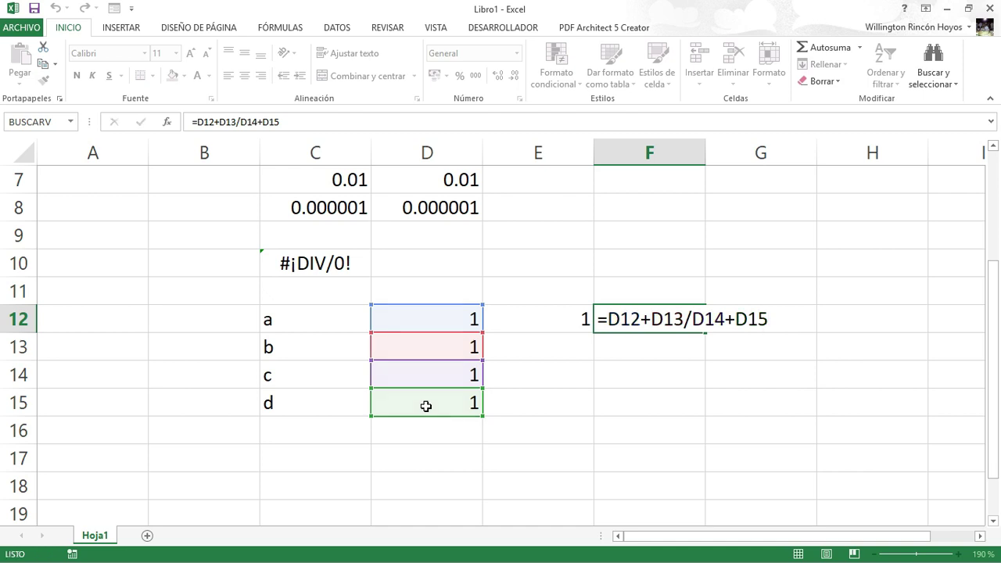
key(Return)
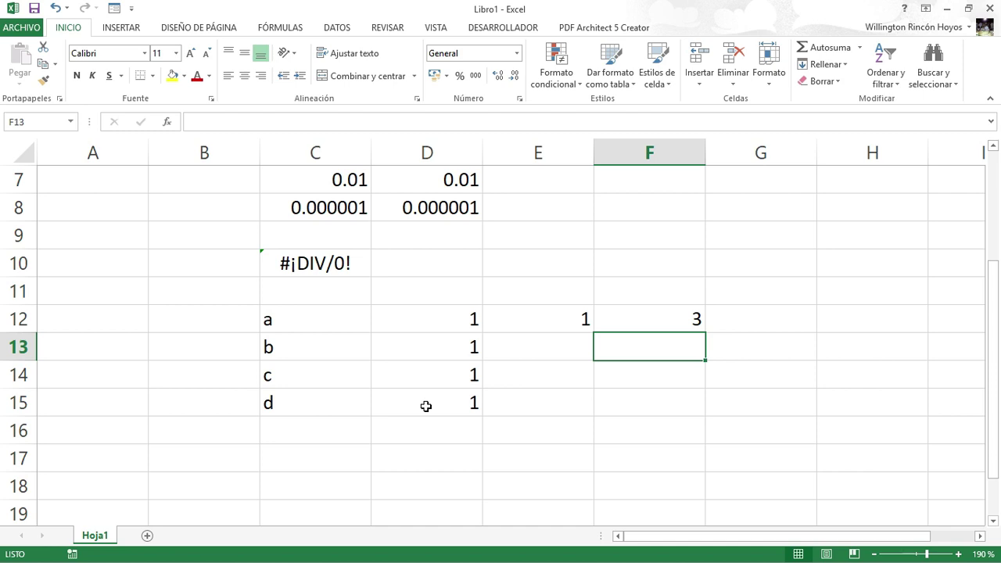
key(Down)
key(Down)
key(Down)
key(Left)
key(Left)
key(Left)
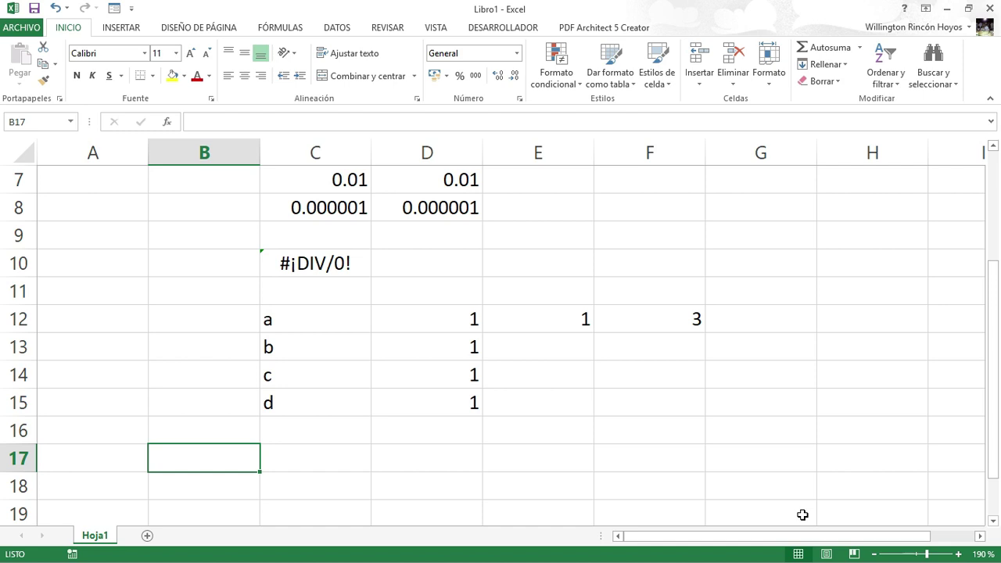
Type the headings peso in B17 and estatura in C17
text(peso)
key(Return)
key(Up)
key(Right)
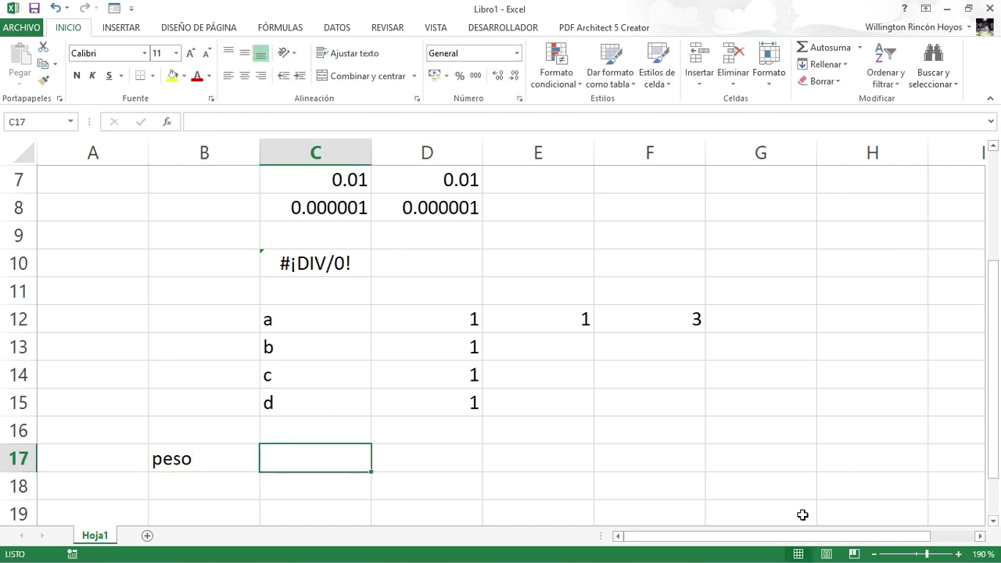
text(estatura)
key(BackSpace)
text(a)
key(Return)
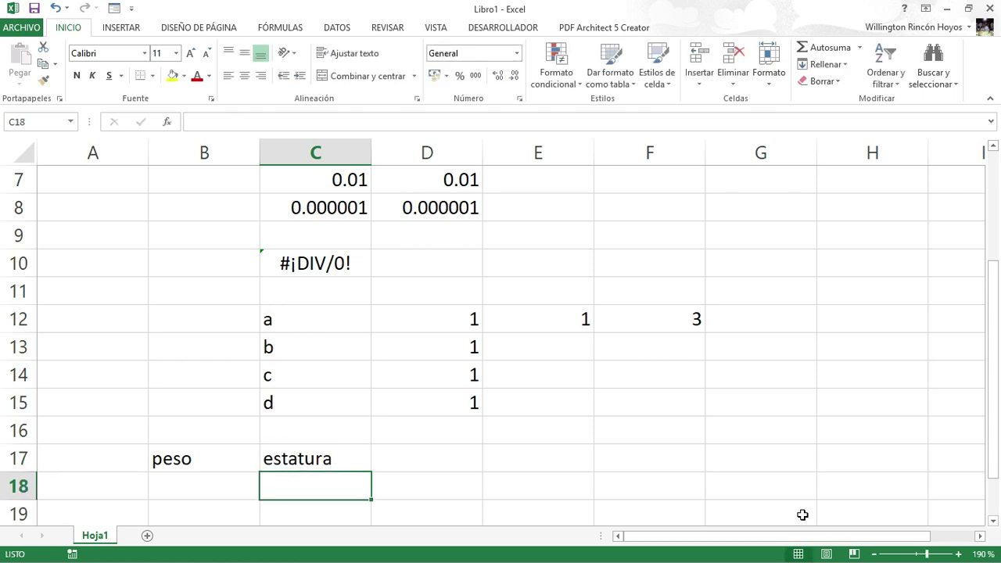
Enter peso 70 in B18 and estatura 1.69 in C18
key(Left)
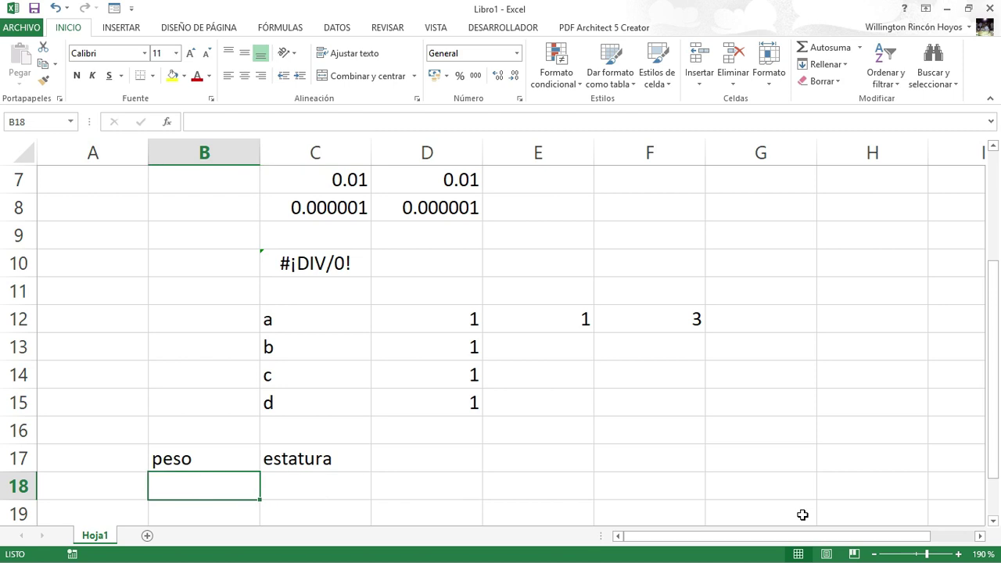
text(70)
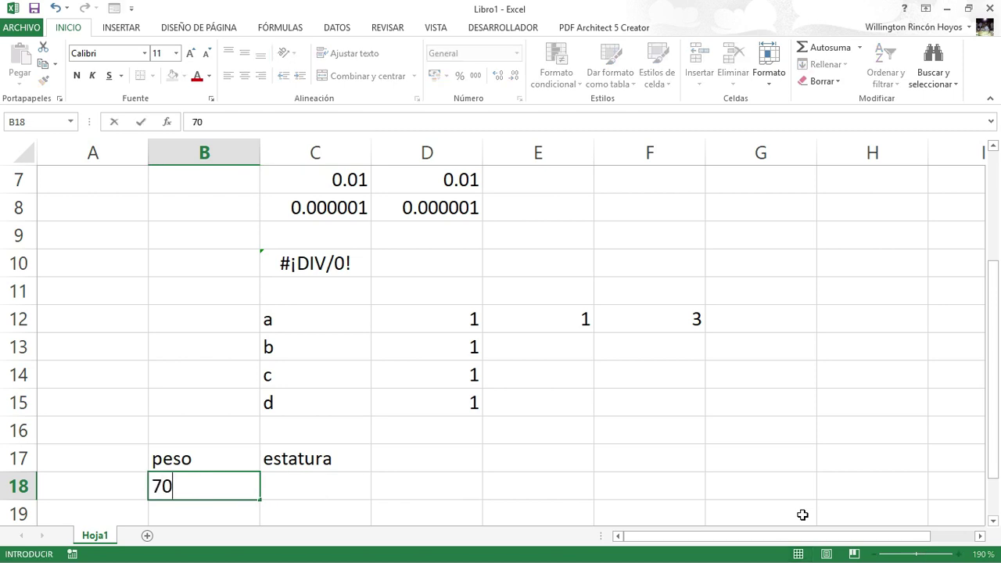
key(Return)
key(Up)
key(Right)
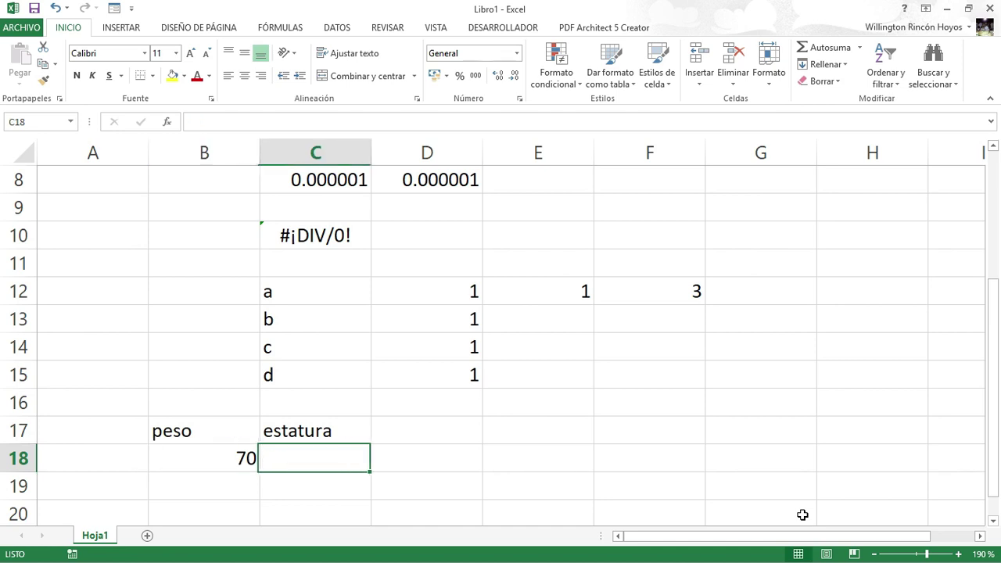
text(1.)
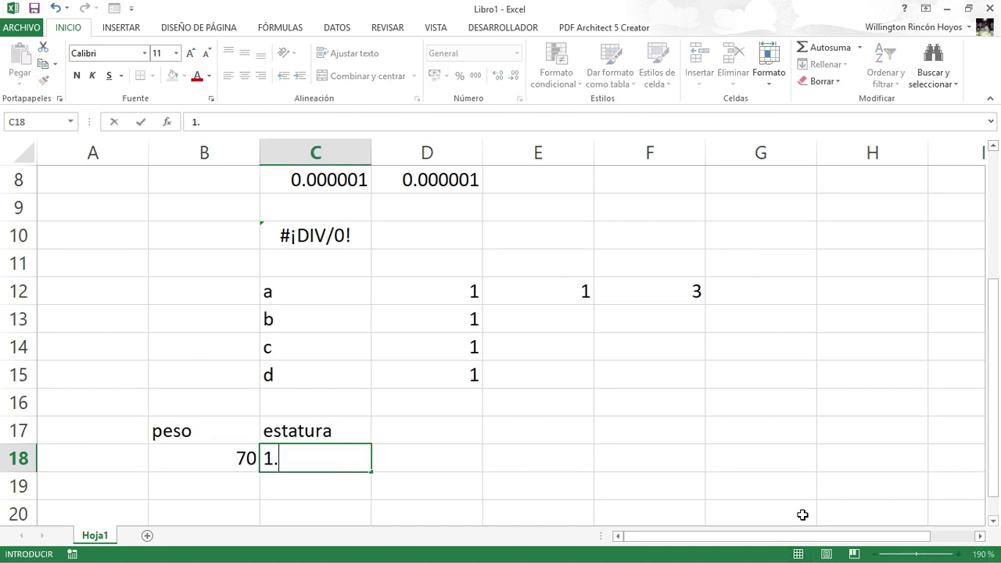
text(69)
key(Return)
Add the imc heading in D17
key(Up)
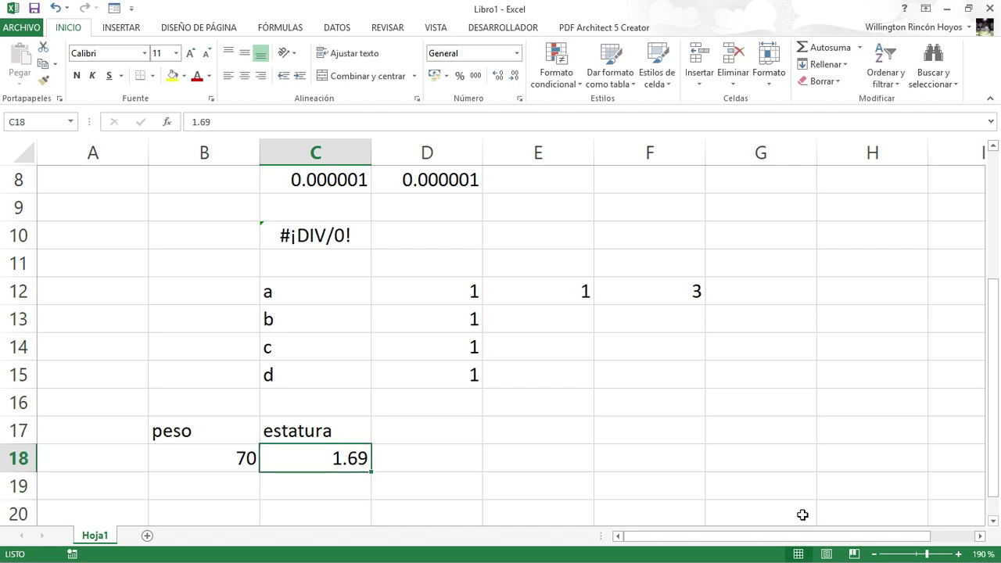
key(Up)
key(Right)
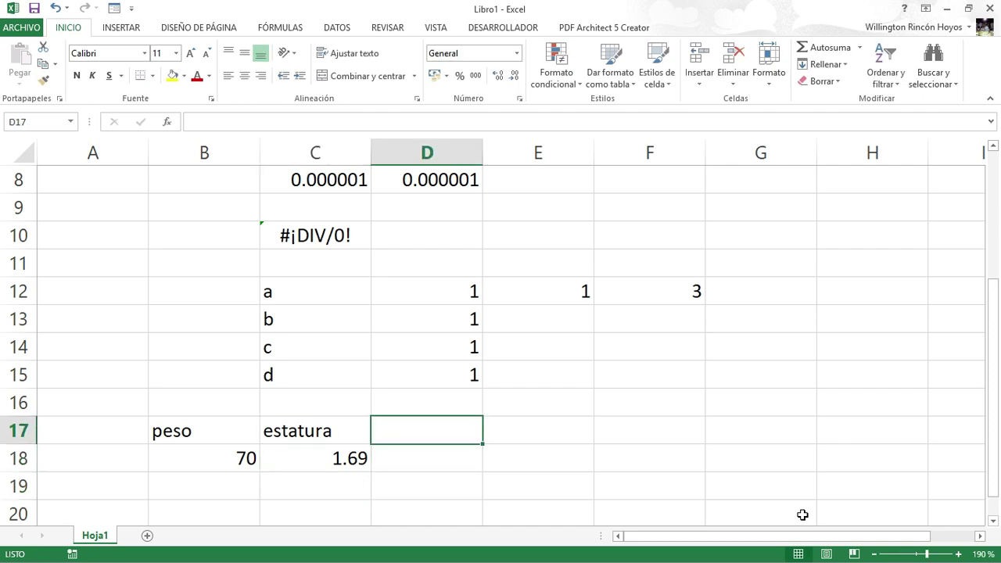
text(imc)
key(Return)
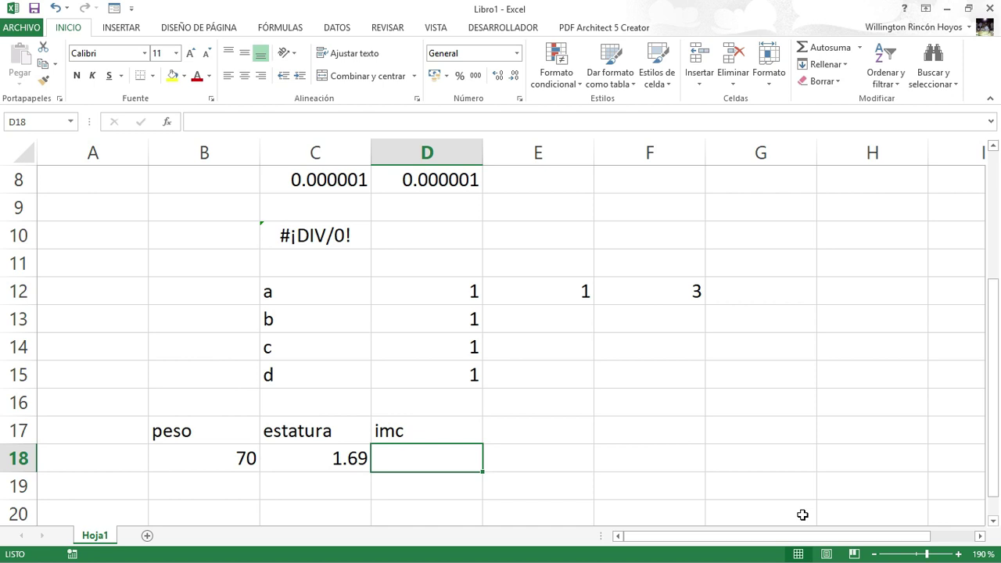
text(=)
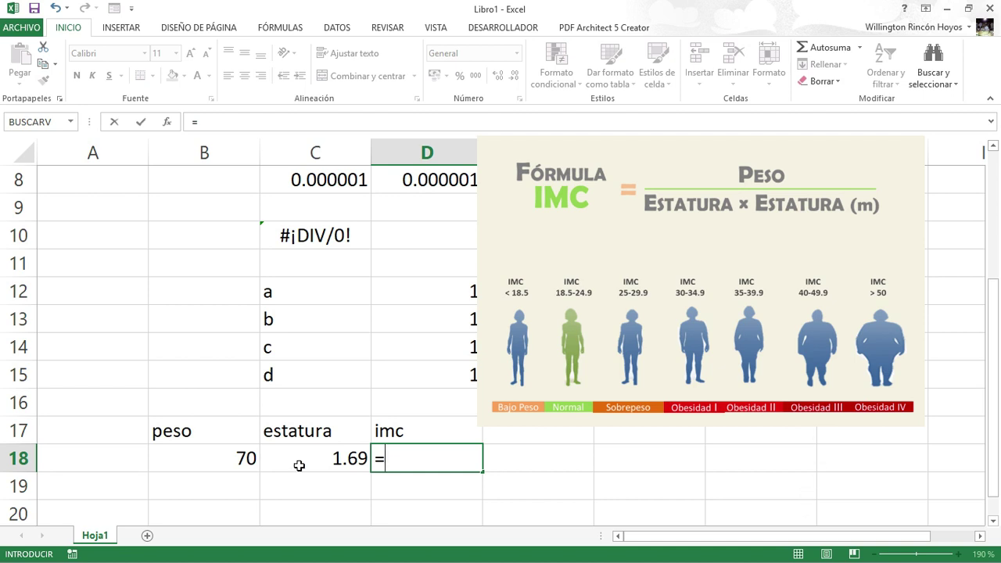
Enter =B18/(C18*C18) in D18, giving an imc of 24.5089458
click(234, 457)
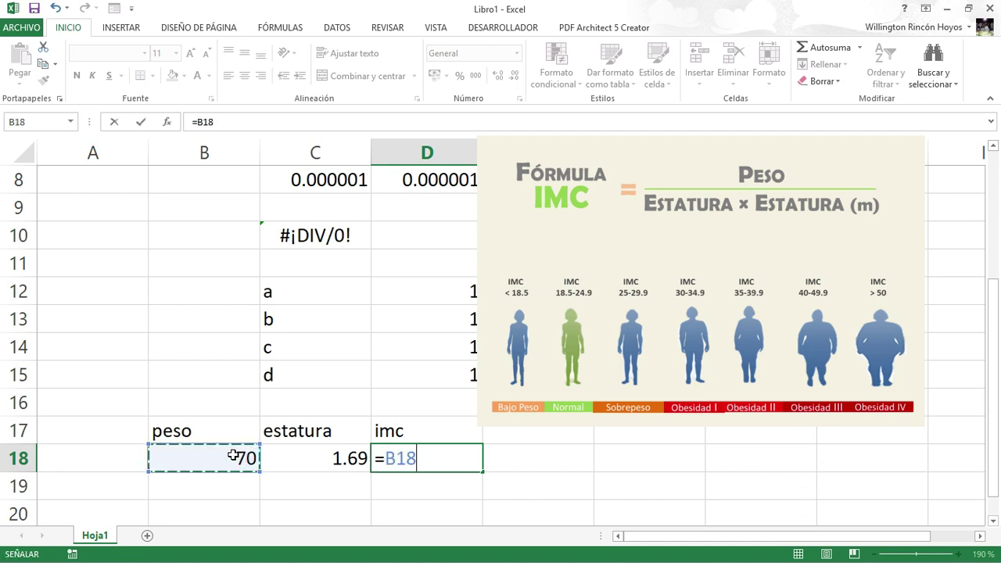
text(/)
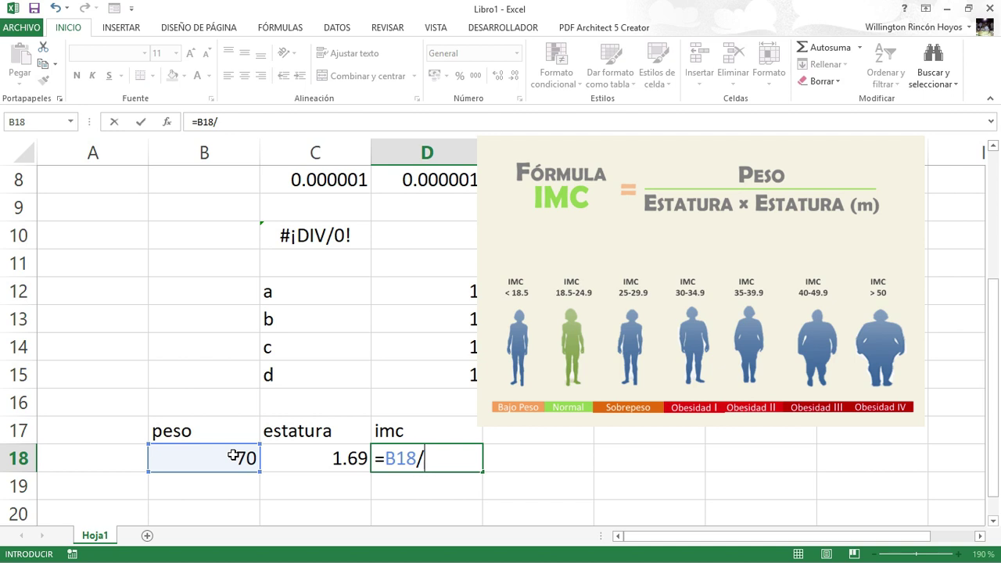
text(()
click(325, 458)
text(*)
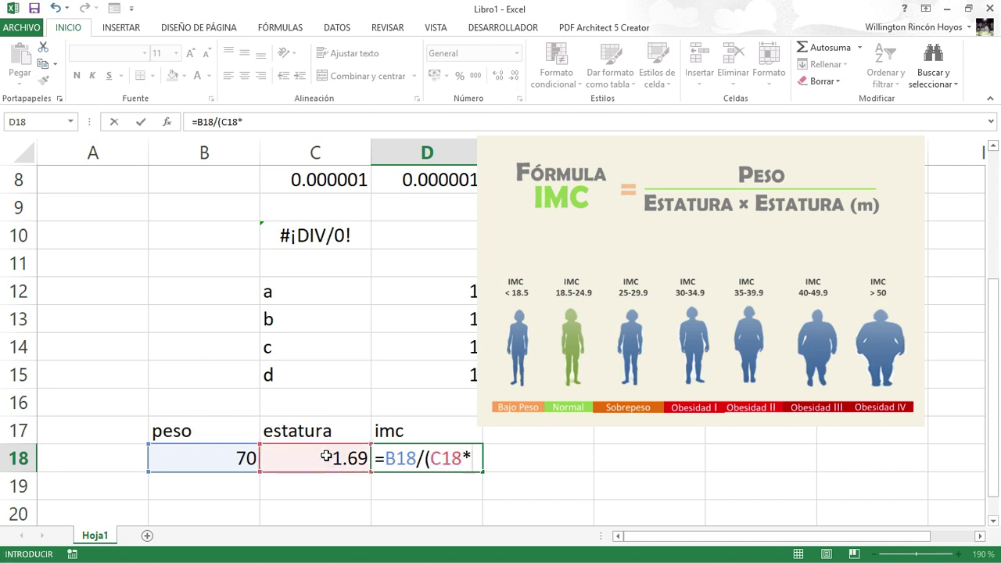
click(336, 459)
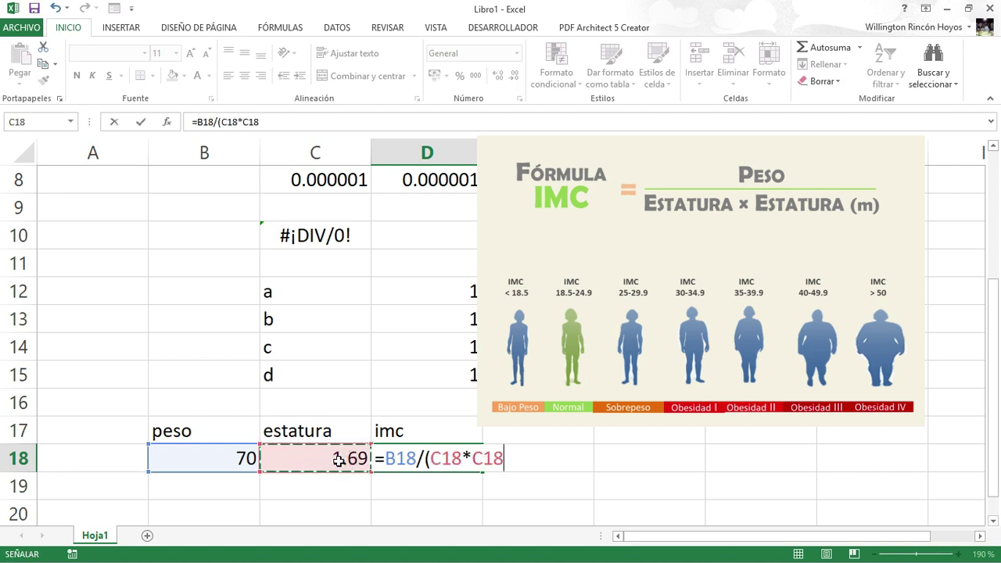
text())
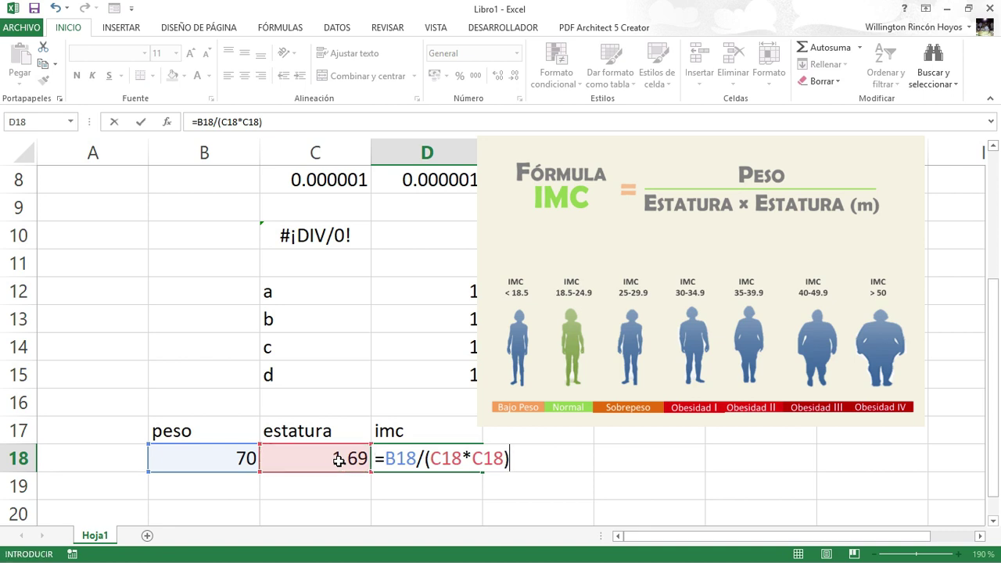
key(Return)
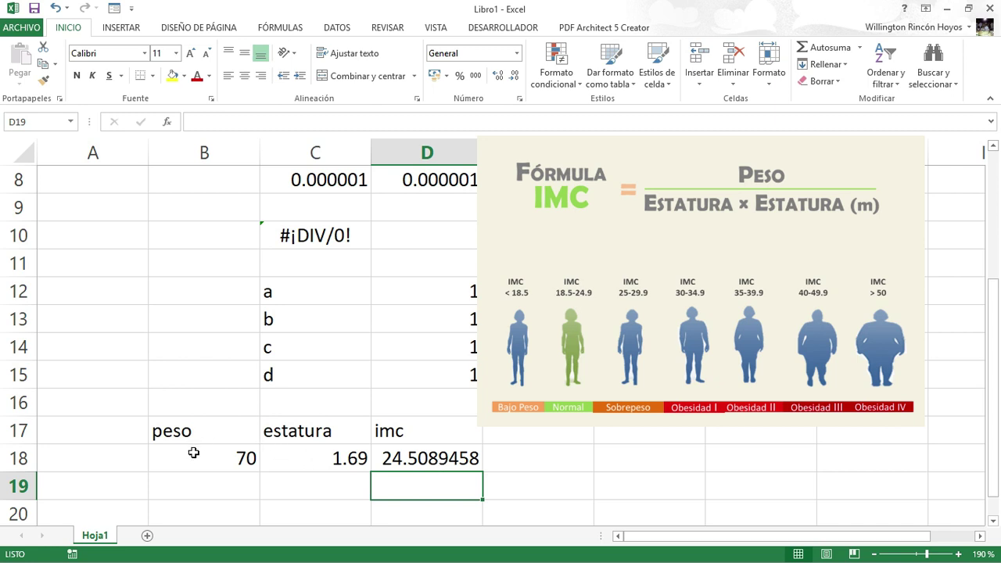
click(519, 459)
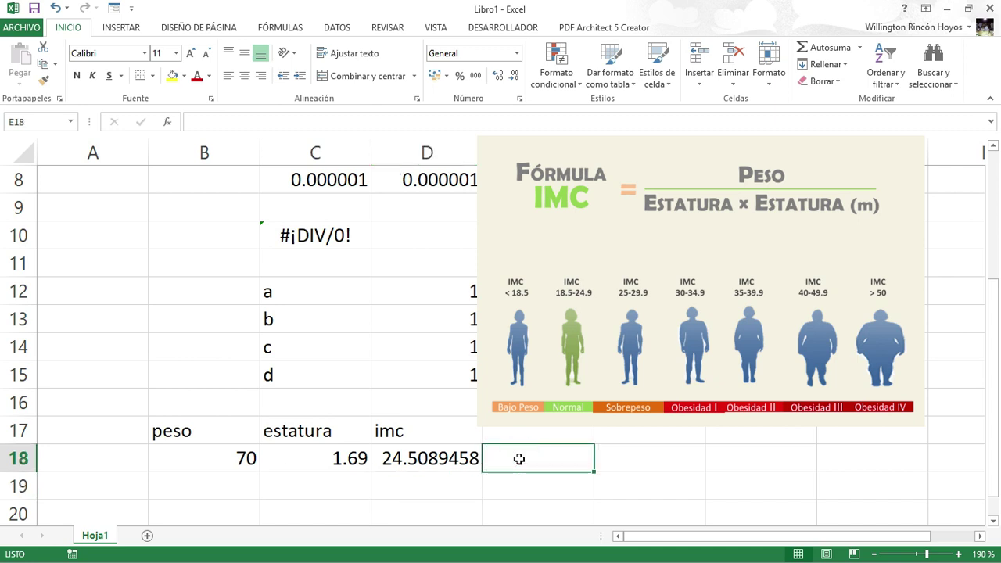
Enter =B18/C18*C18 without parentheses in E18, then reopen it to inspect the formula
text(=)
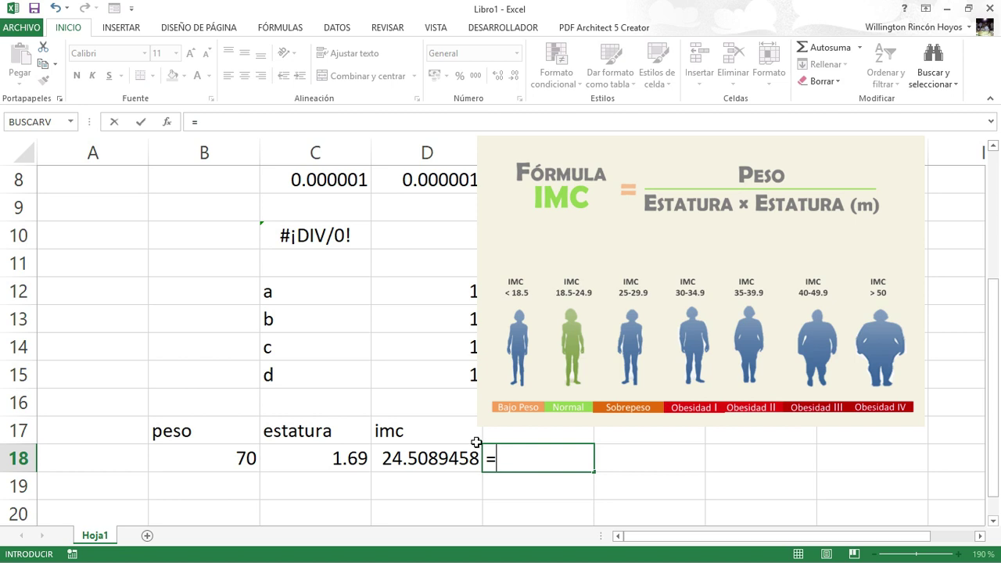
click(231, 458)
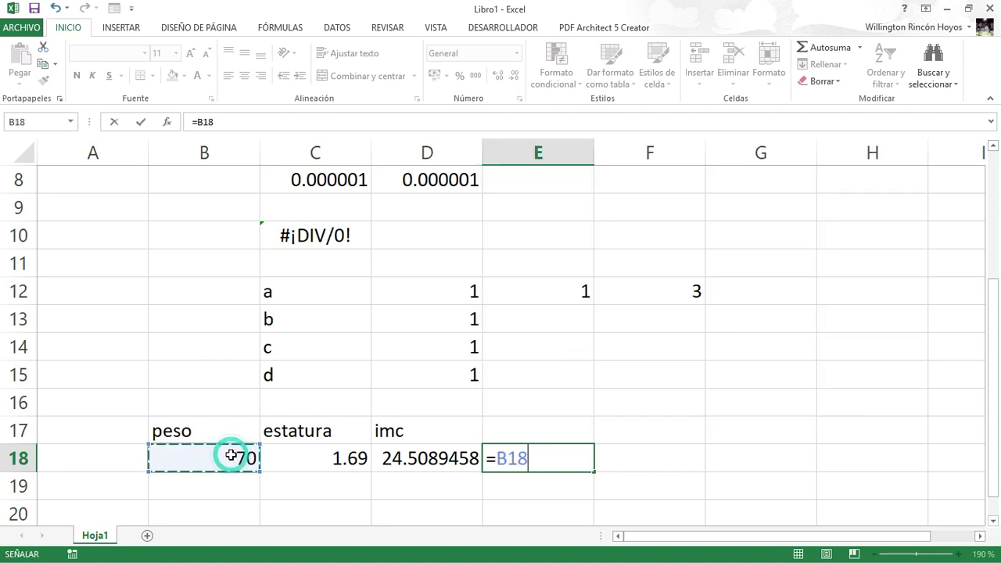
text(/)
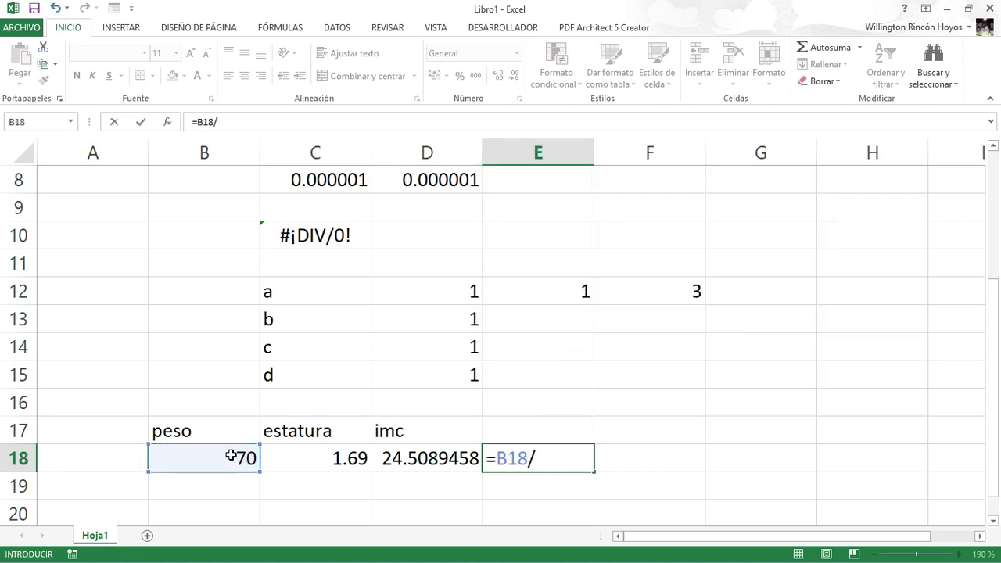
click(322, 458)
text(*)
click(322, 457)
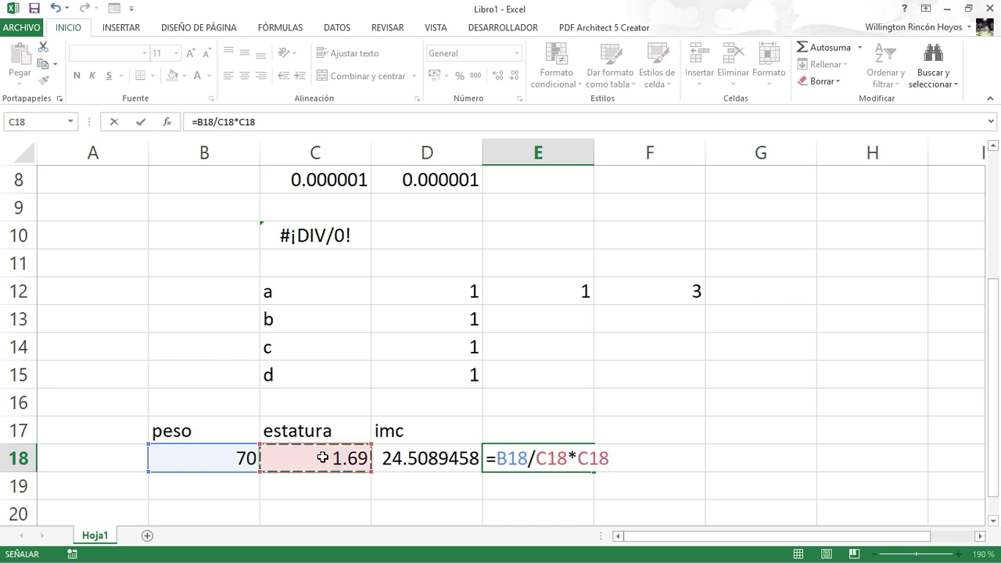
key(Return)
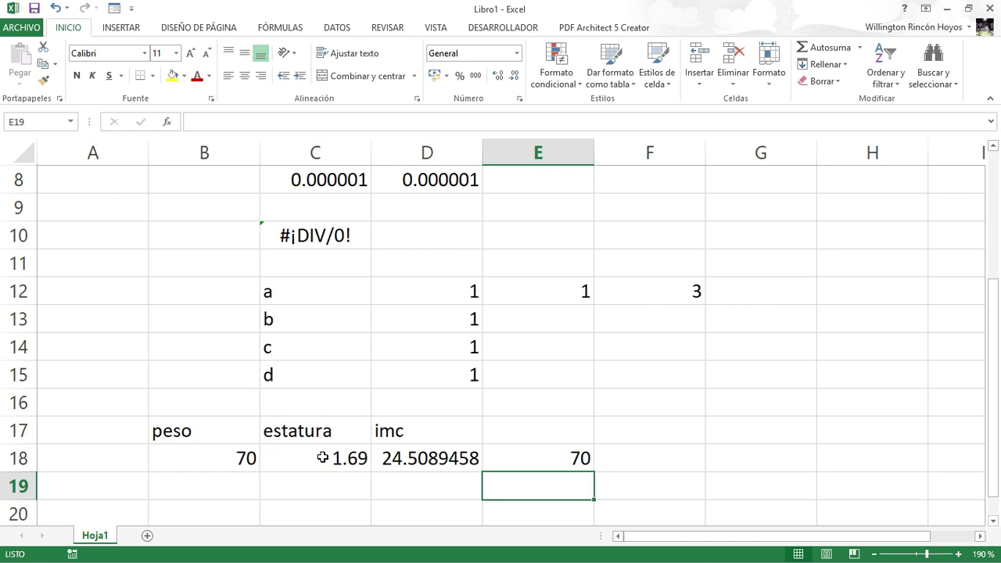
key(Up)
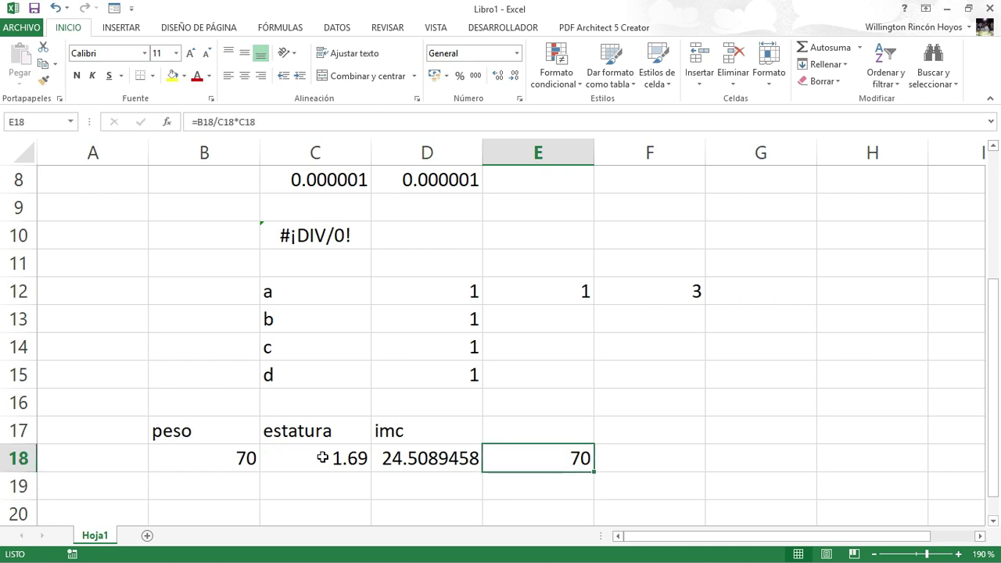
key(F2)
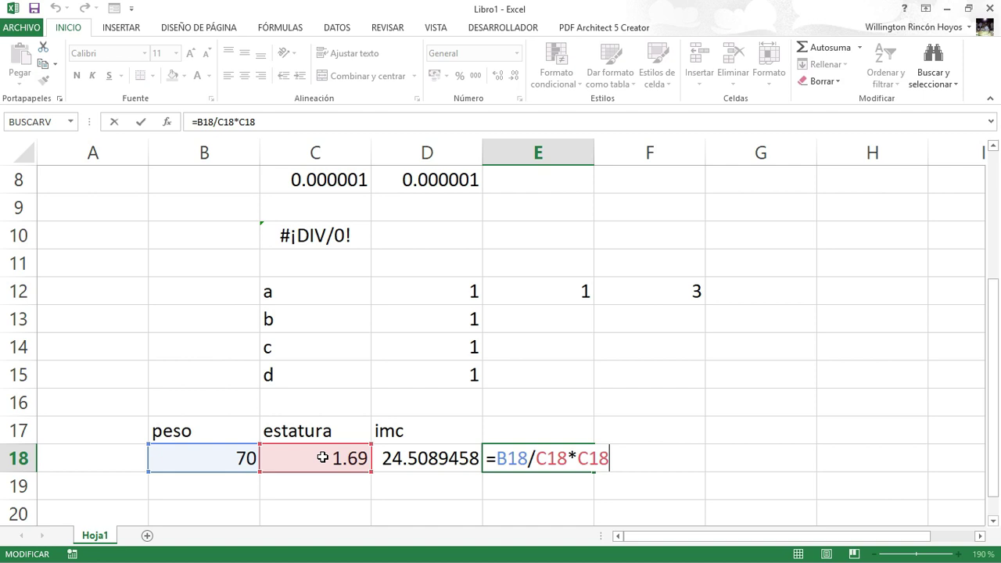
key(Return)
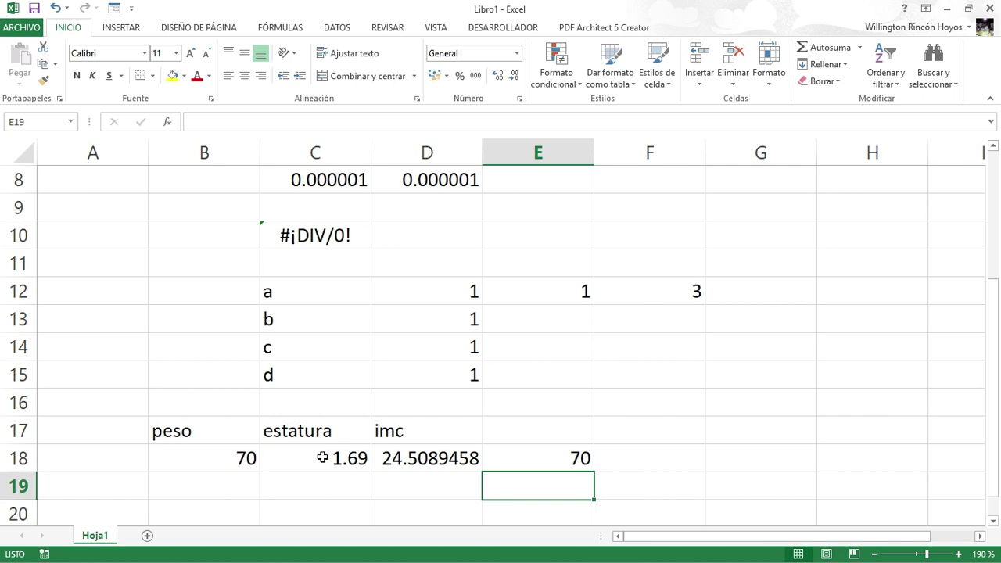
key(Up)
key(Left)
key(F2)
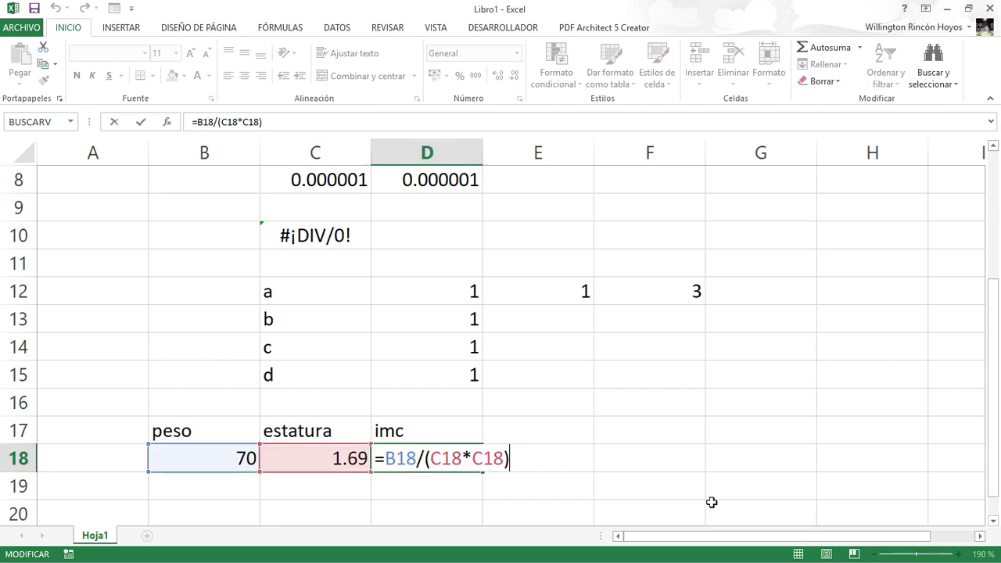
key(Return)
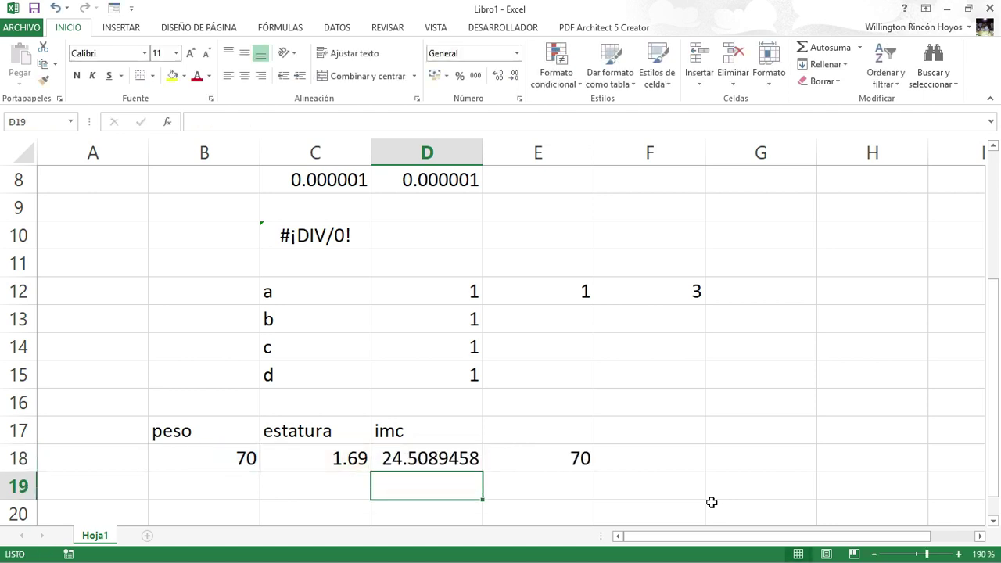